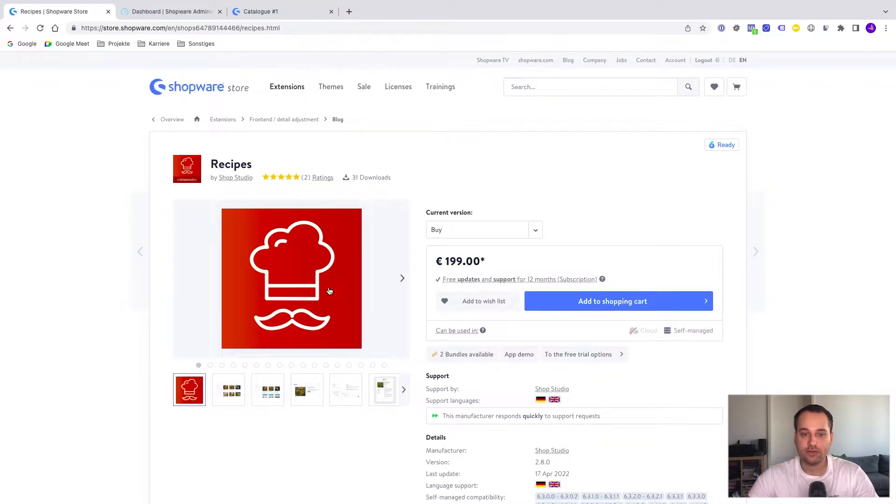
# Look through the enlarged preview images of the Recipes extension, from the recipe listing to the administration views.
pyautogui.click(303, 289)
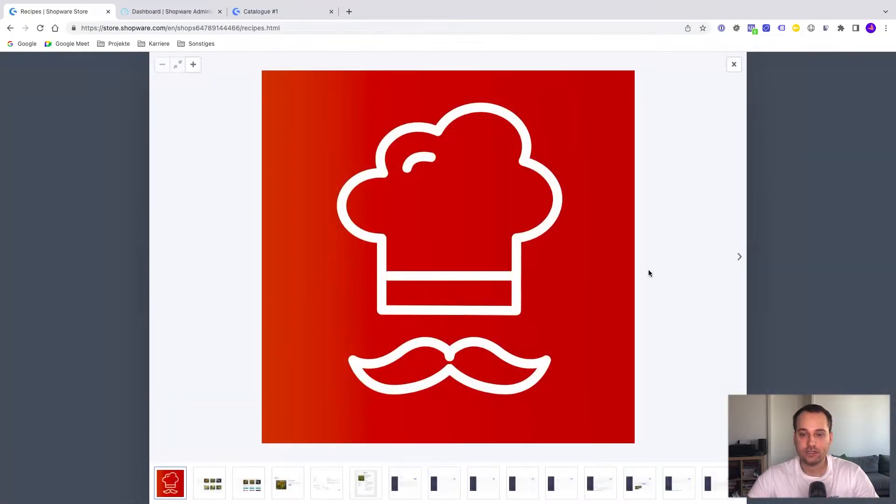
pyautogui.click(739, 258)
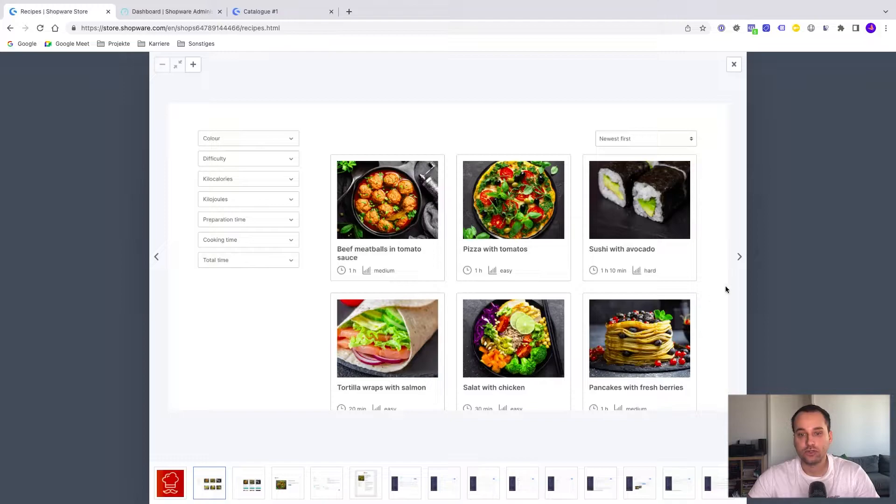
pyautogui.click(741, 267)
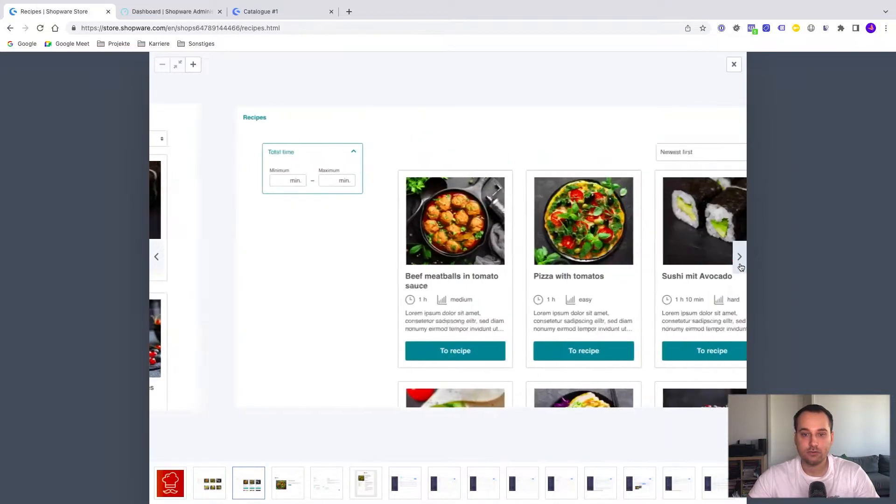
pyautogui.click(741, 267)
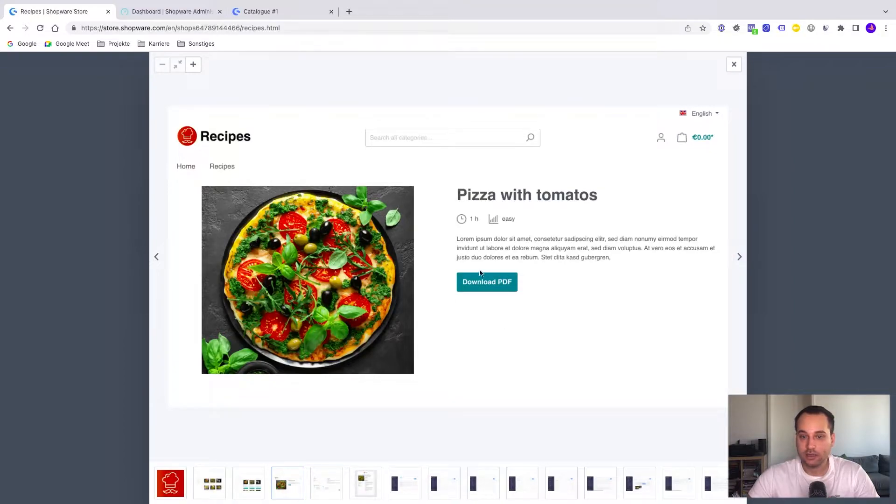
pyautogui.click(739, 259)
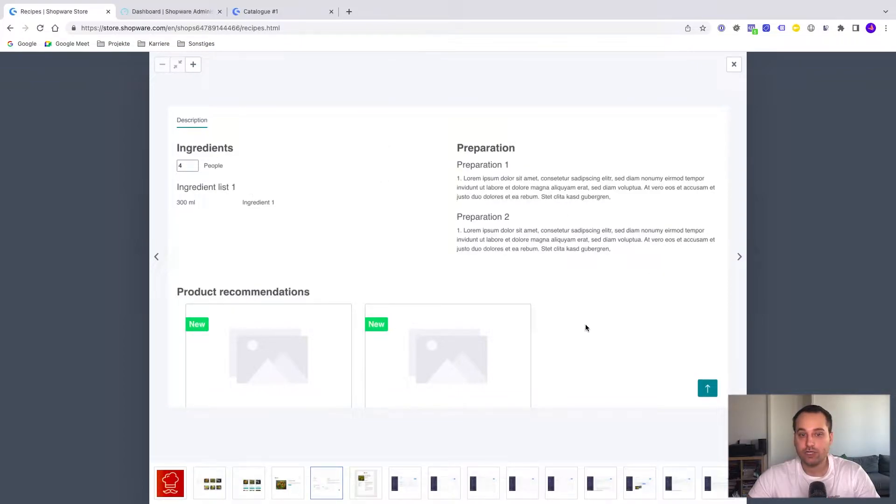
pyautogui.click(740, 260)
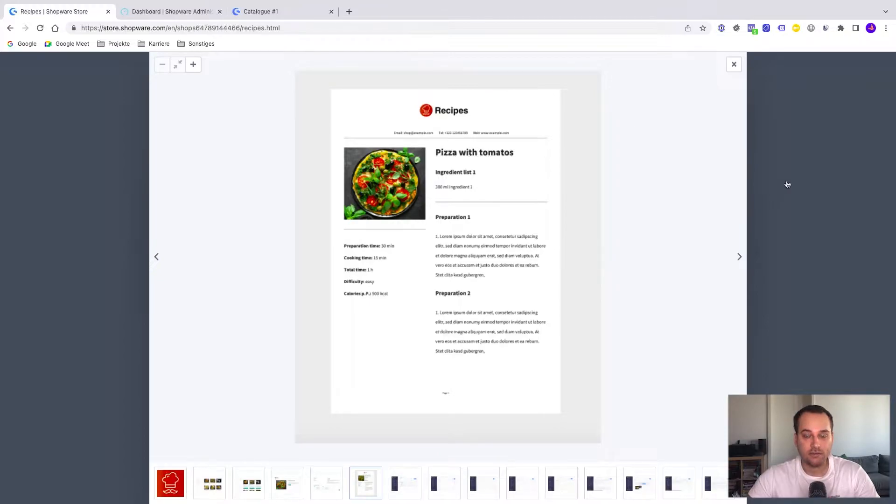
pyautogui.click(736, 263)
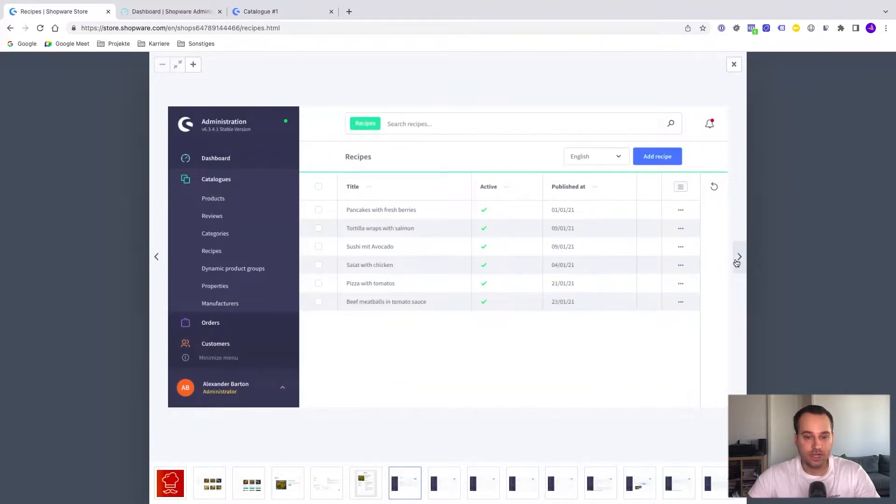
pyautogui.click(737, 263)
pyautogui.click(874, 117)
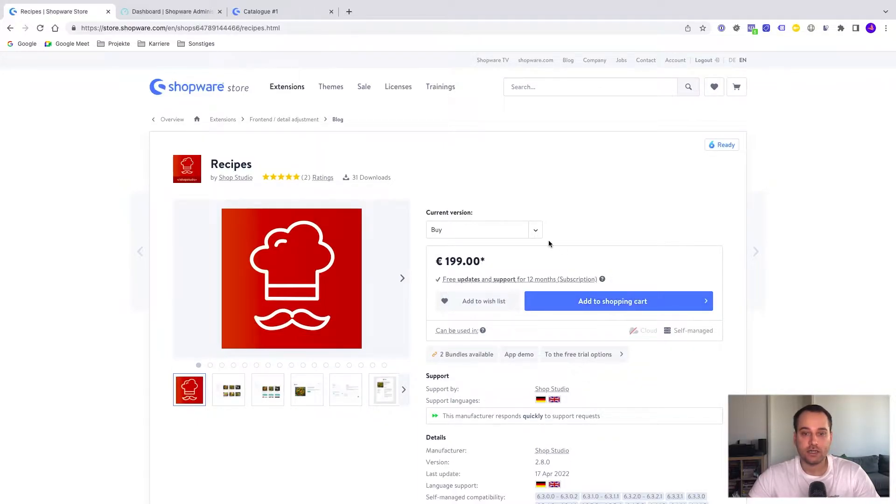
# Select the "Rent (including trial month)" version of the Recipes extension.
pyautogui.click(489, 231)
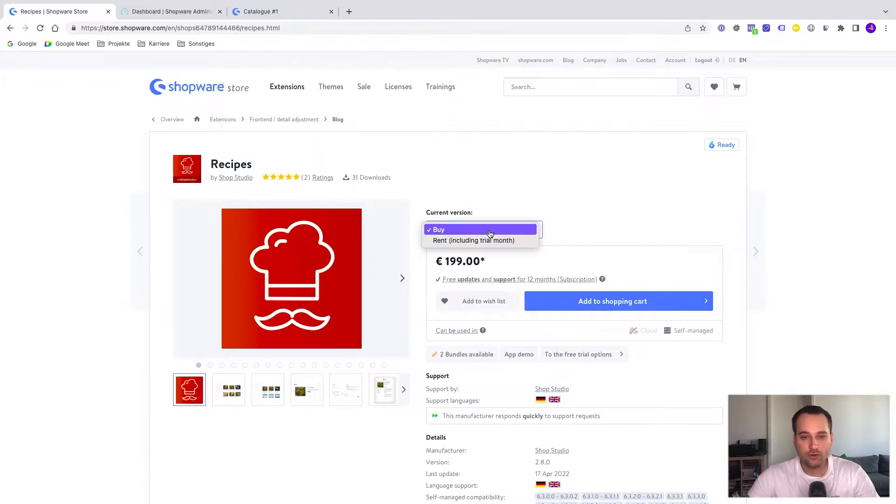
pyautogui.click(482, 240)
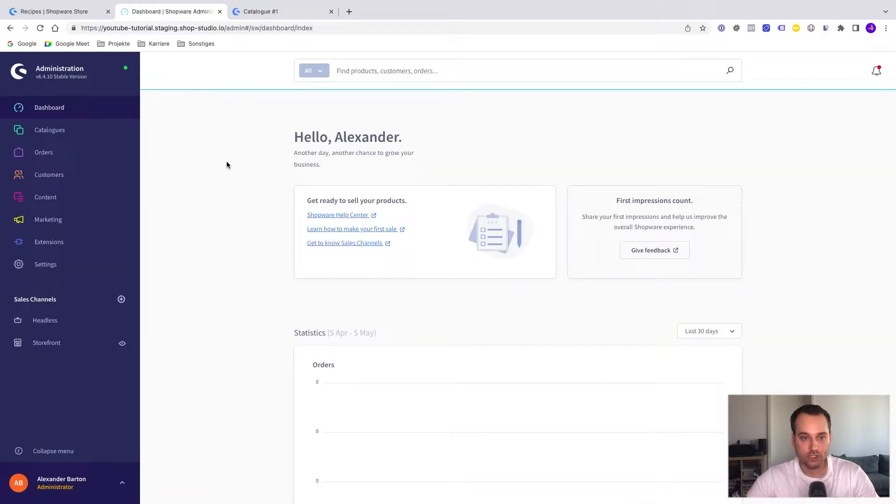
# Switch to the Shopware administration, then install and activate the Recipes app among the shop's own extensions.
pyautogui.moveTo(60, 250)
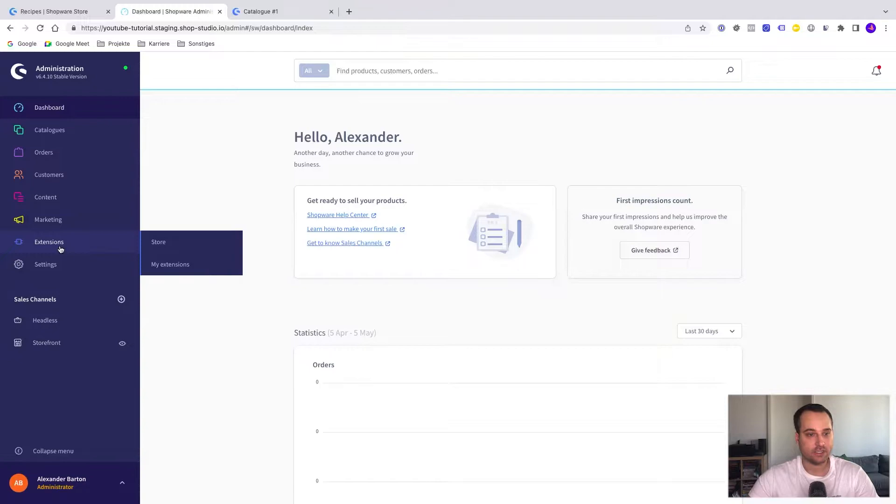
pyautogui.click(181, 264)
pyautogui.scroll(-6, 311, 372)
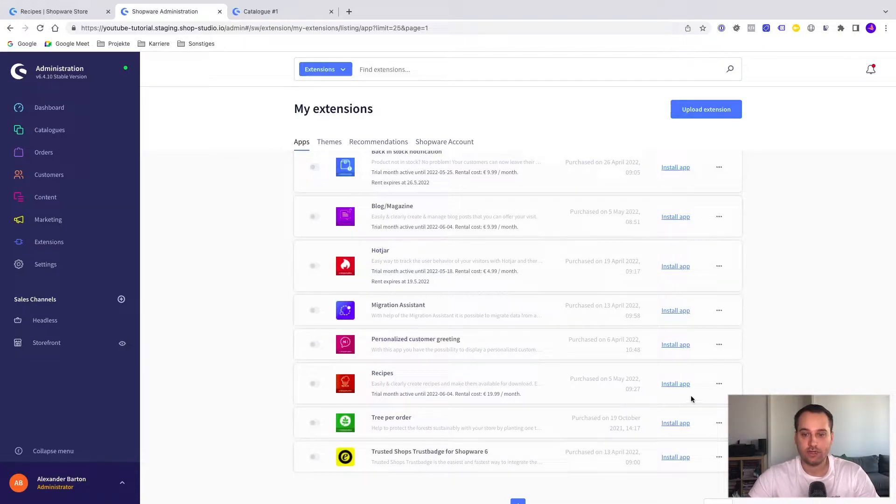
pyautogui.click(675, 384)
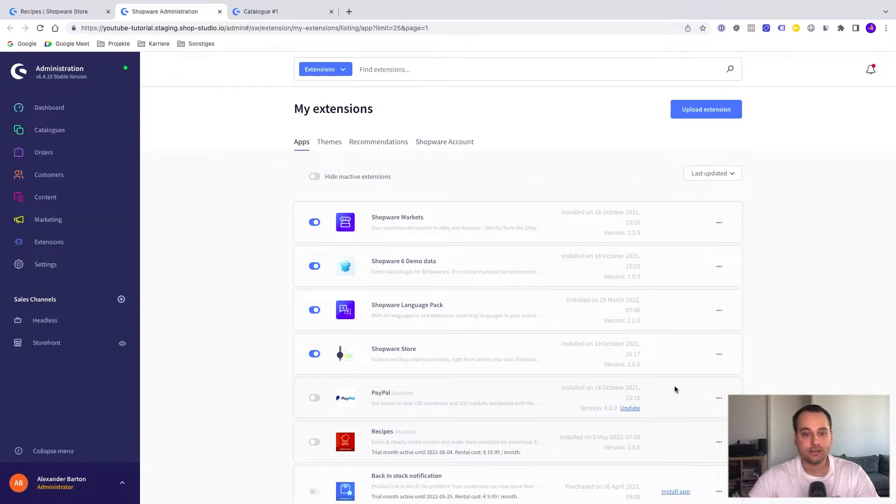
pyautogui.click(315, 442)
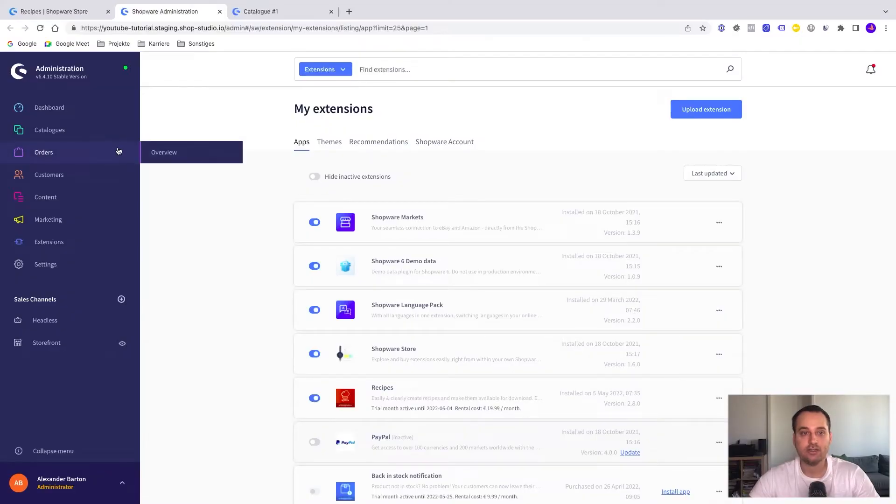
# Add a new recipe in the catalogue's recipe list and title it "Sushi".
pyautogui.moveTo(97, 130)
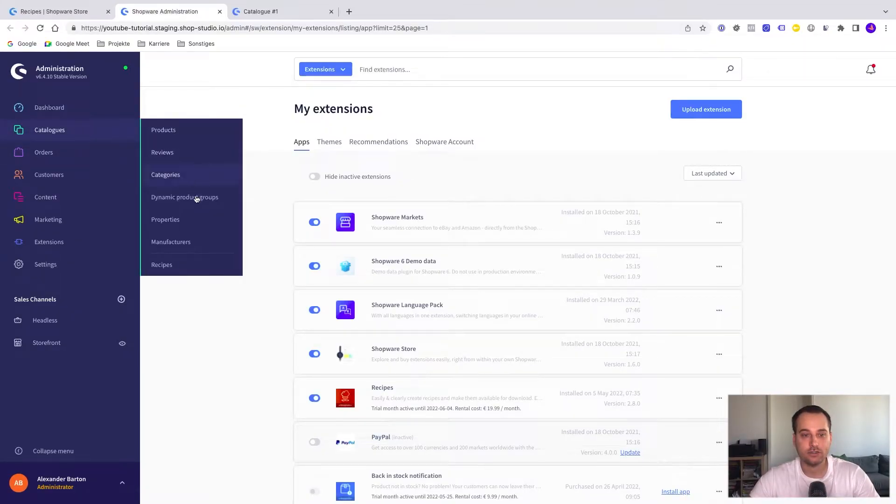
pyautogui.click(168, 266)
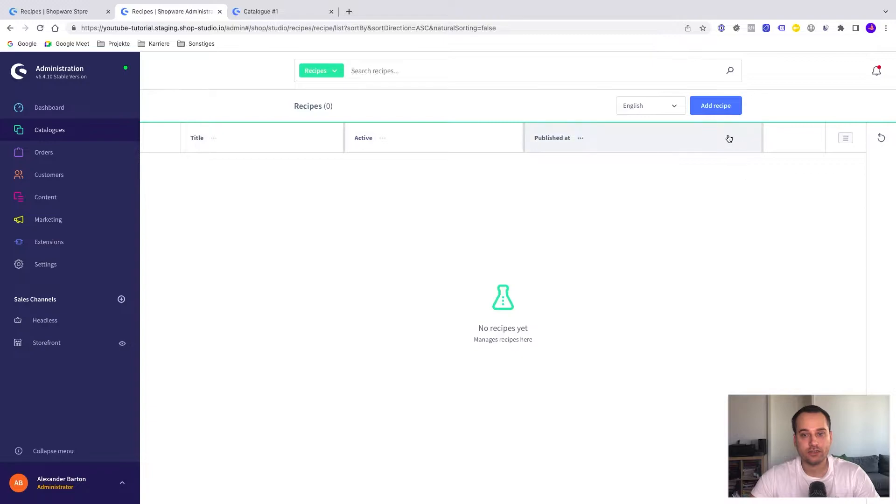
pyautogui.click(719, 107)
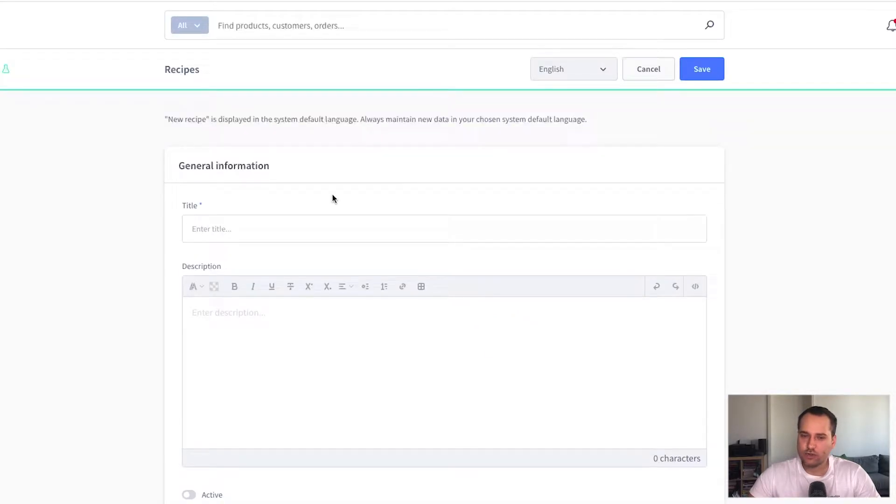
pyautogui.click(255, 225)
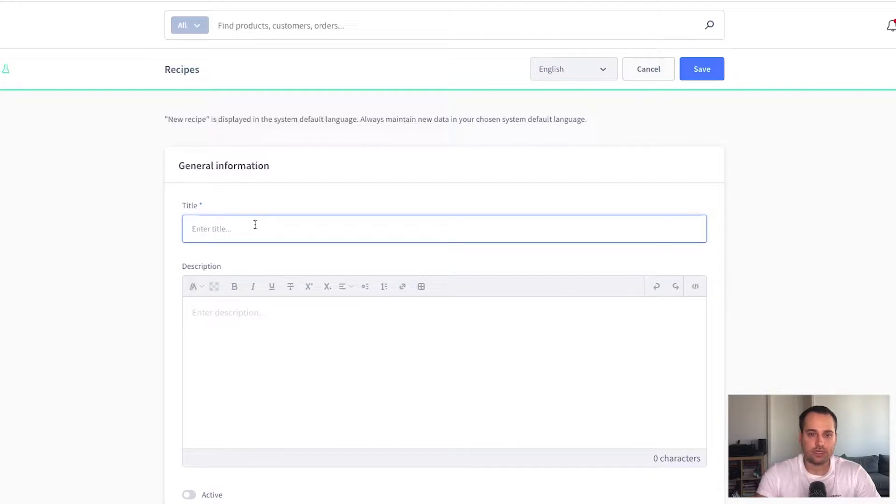
pyautogui.write('Sushi')
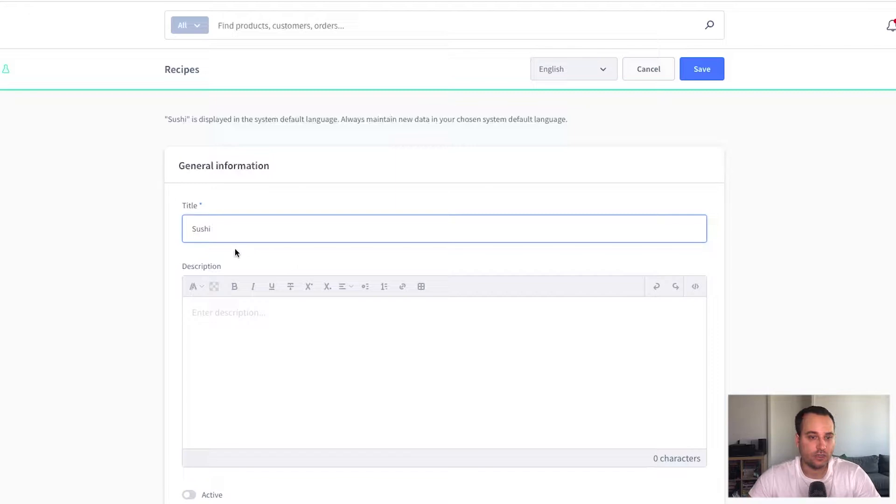
# Set the Sushi recipe to active and save it.
pyautogui.scroll(-2, 263, 399)
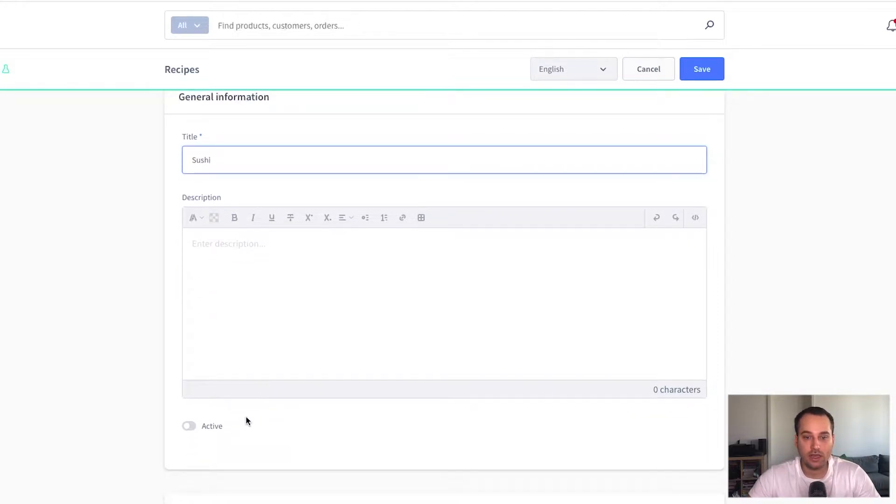
pyautogui.click(189, 426)
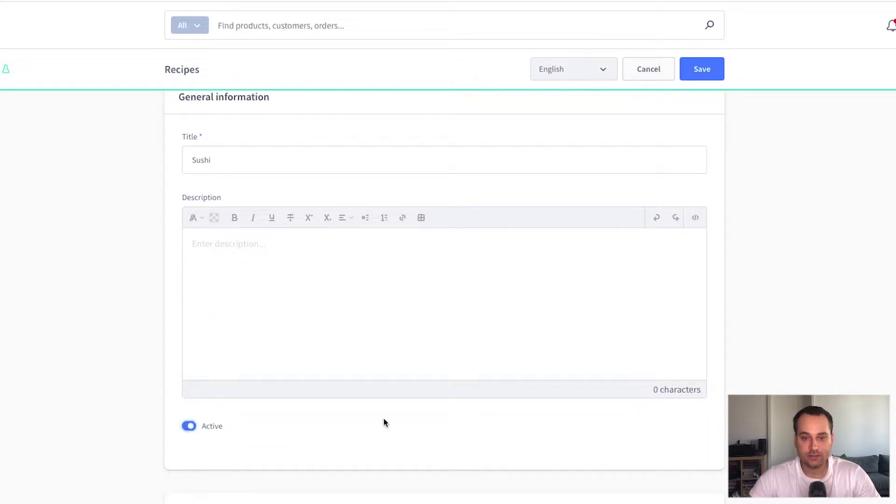
pyautogui.scroll(-20, 346, 443)
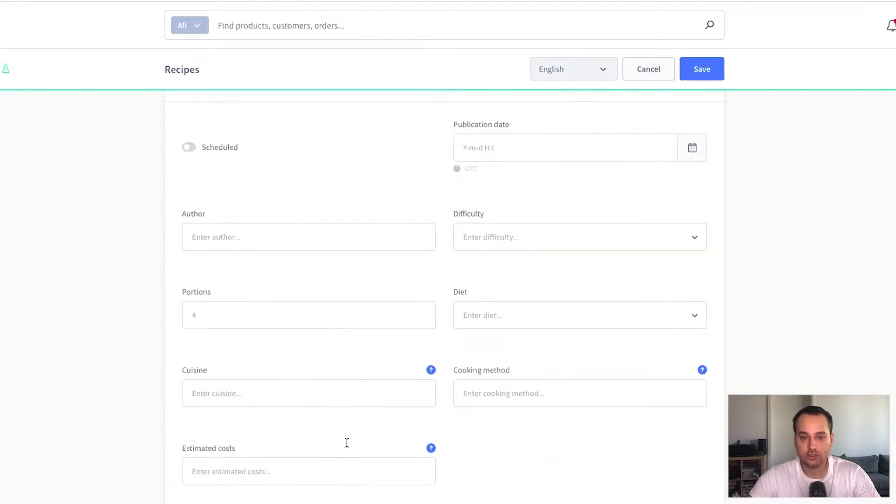
pyautogui.scroll(-20, 346, 442)
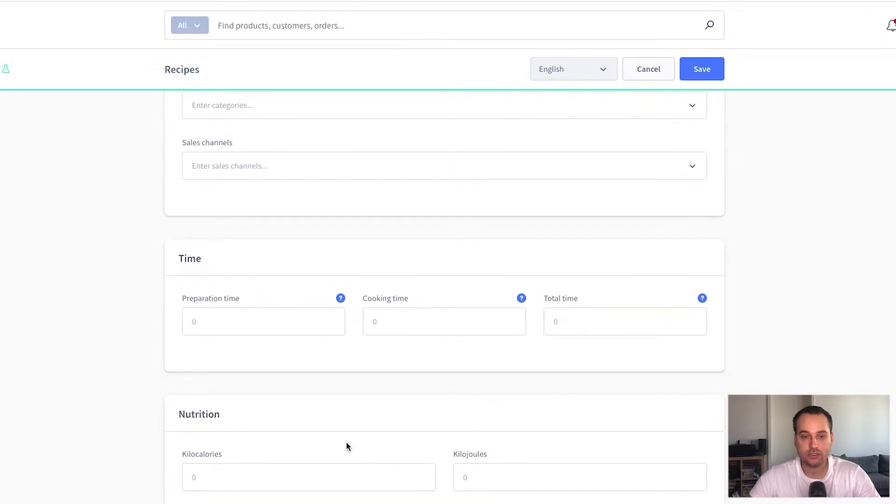
pyautogui.scroll(-15, 347, 446)
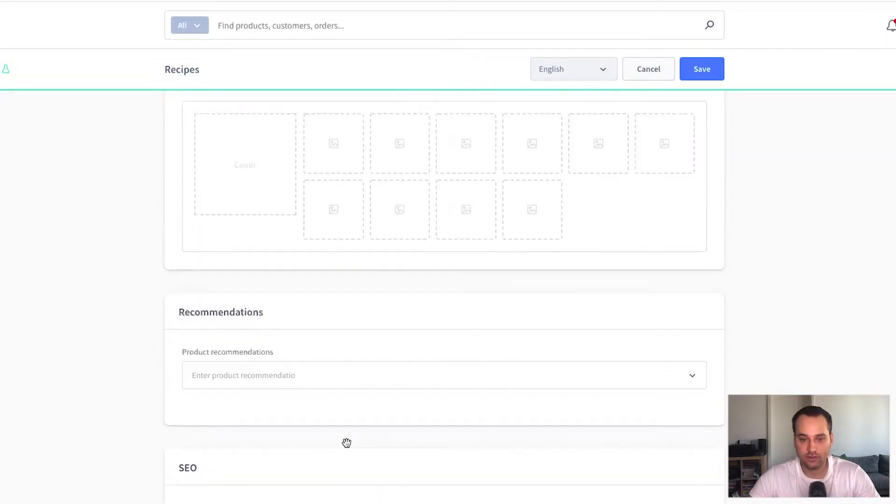
pyautogui.scroll(20, 346, 446)
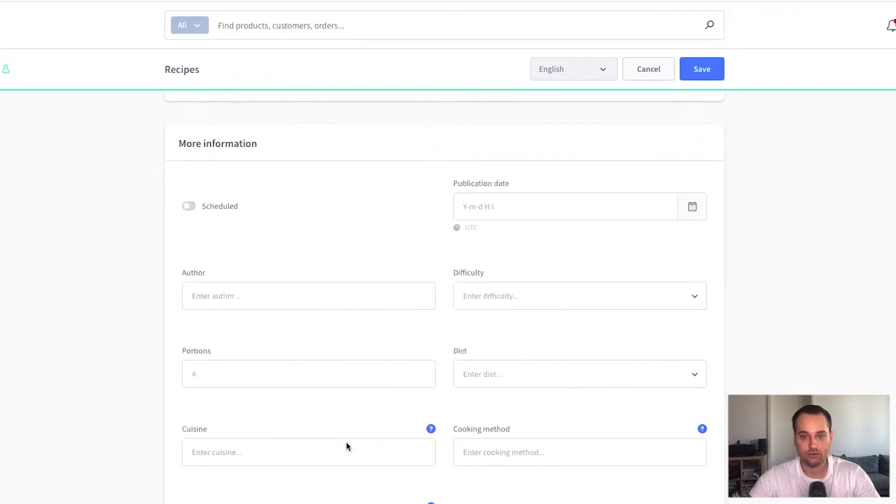
pyautogui.click(697, 74)
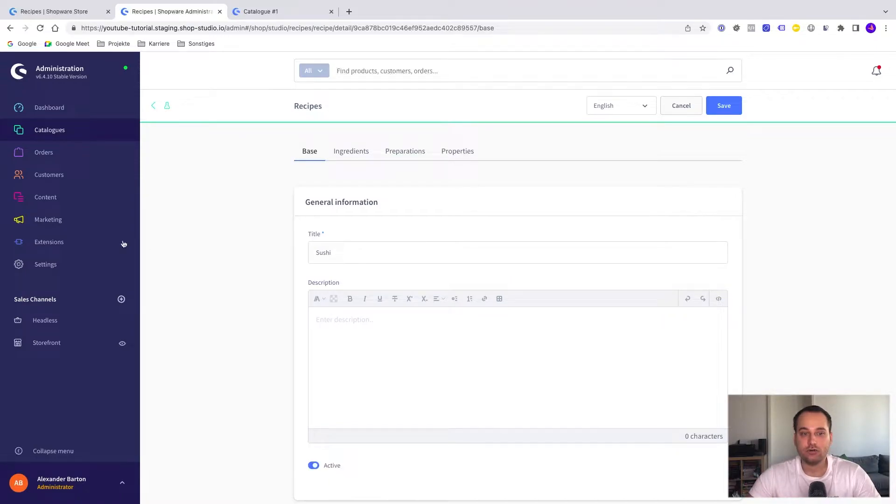
# Create a new Shopping Experiences layout named "Recipes" as a Shop page with a Sidebar section.
pyautogui.moveTo(81, 202)
pyautogui.click(173, 201)
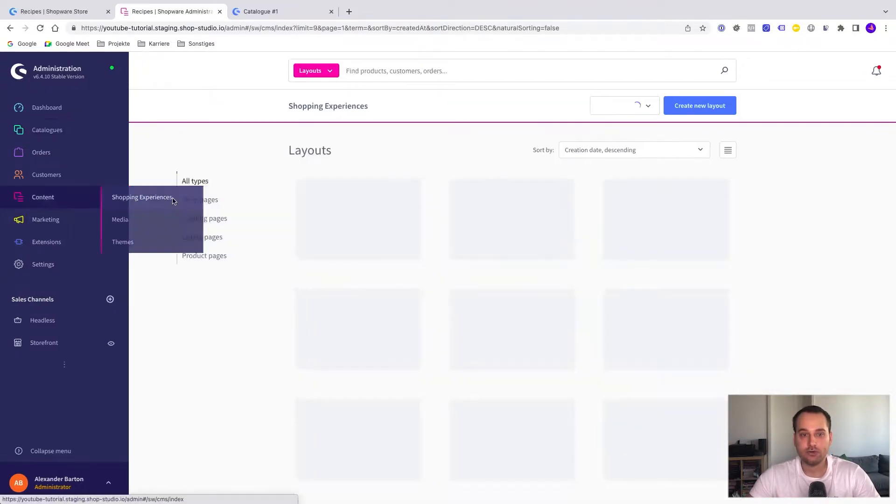
pyautogui.click(268, 11)
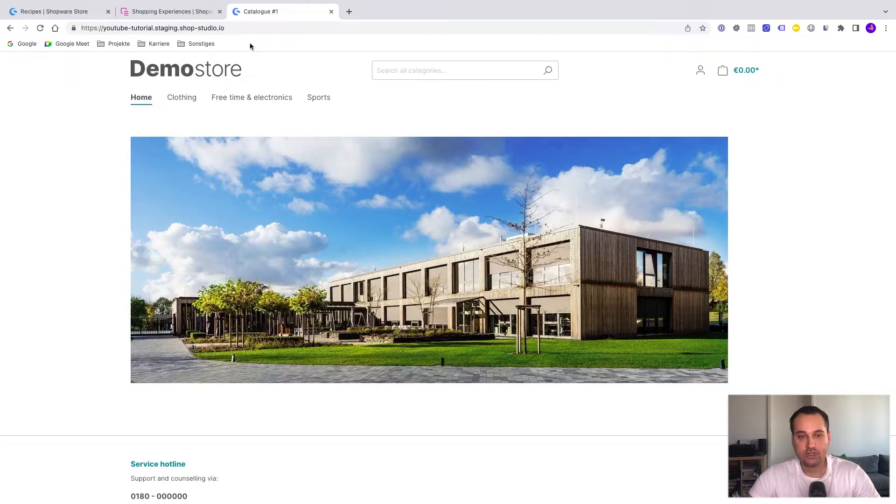
pyautogui.click(173, 12)
pyautogui.click(652, 112)
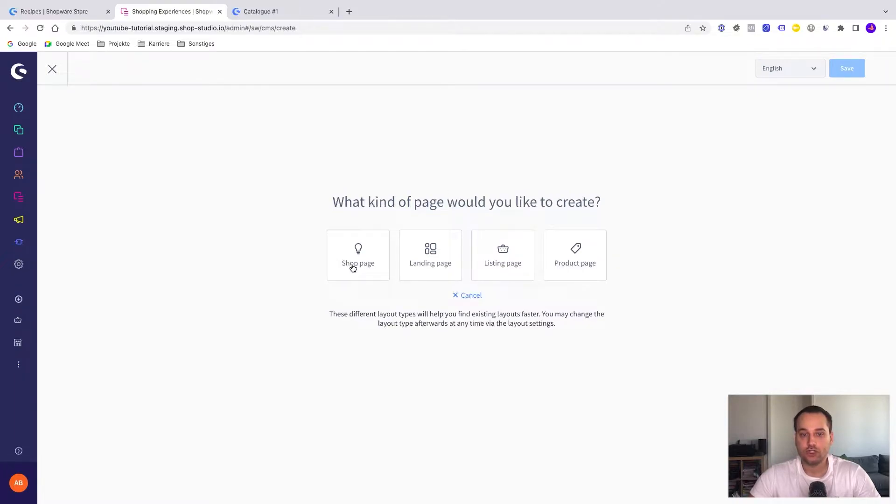
pyautogui.click(352, 264)
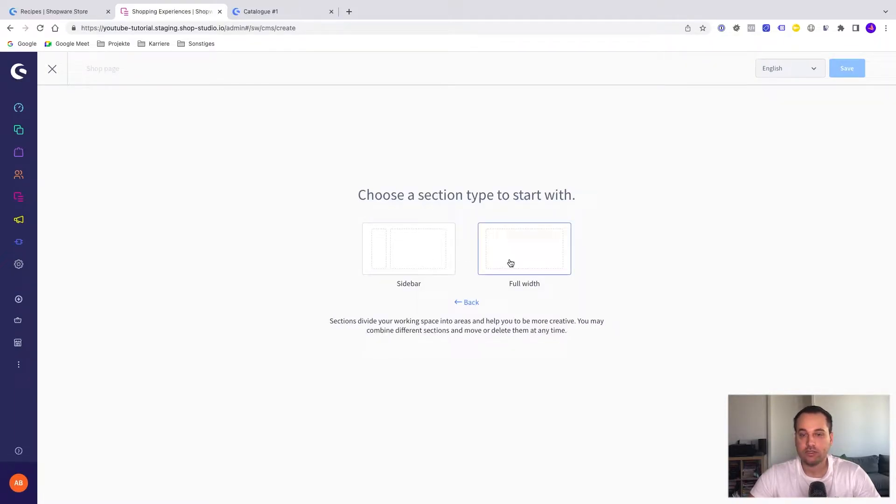
pyautogui.click(431, 255)
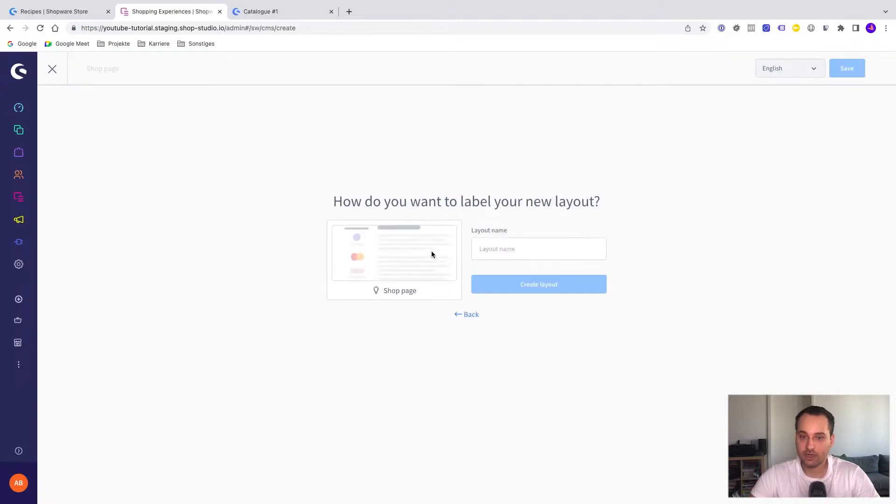
pyautogui.click(496, 256)
pyautogui.write('Recipes')
pyautogui.click(530, 284)
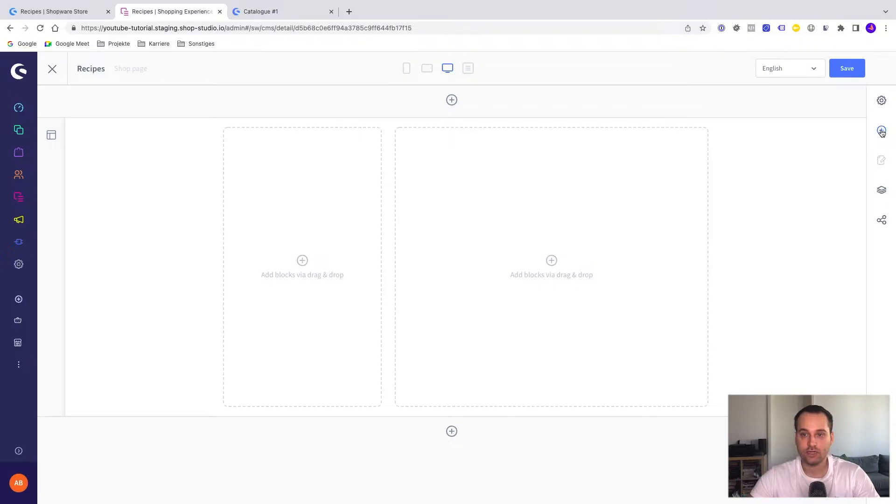
# Place a Recipe listing block from the Recipes block category in the layout's main content area beside the sidebar.
pyautogui.click(881, 132)
pyautogui.click(803, 141)
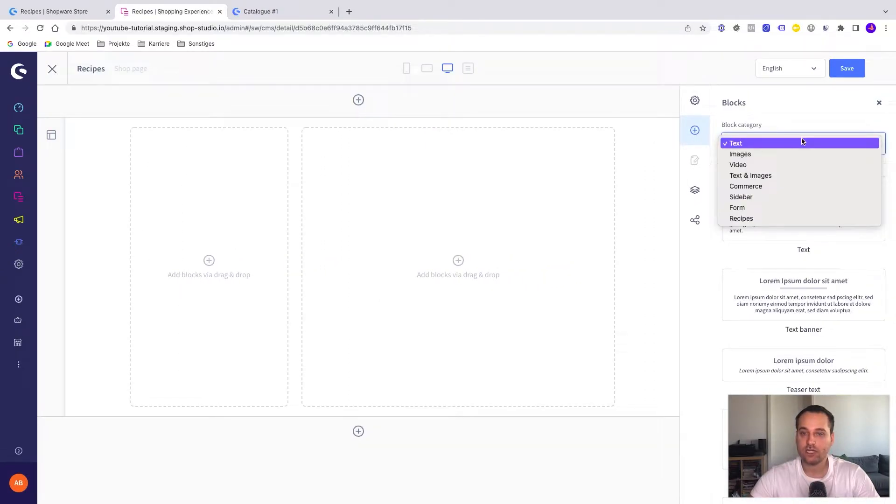
pyautogui.click(755, 219)
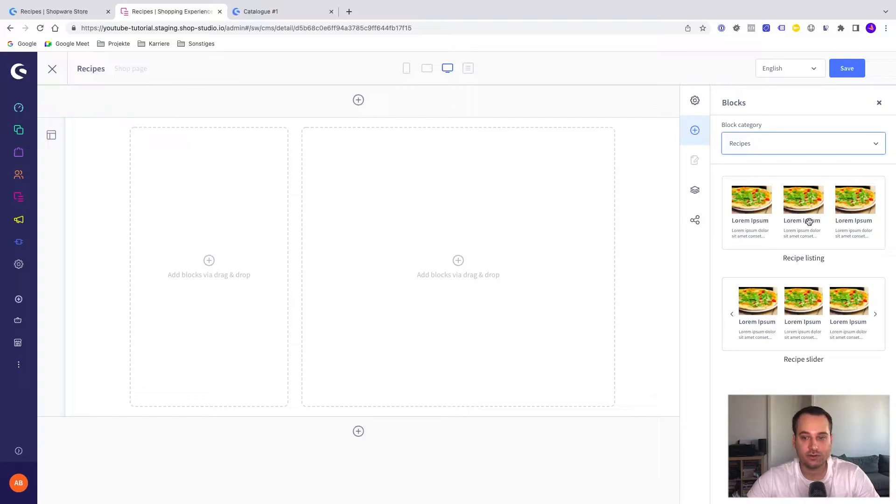
pyautogui.moveTo(807, 225); pyautogui.dragTo(529, 285)
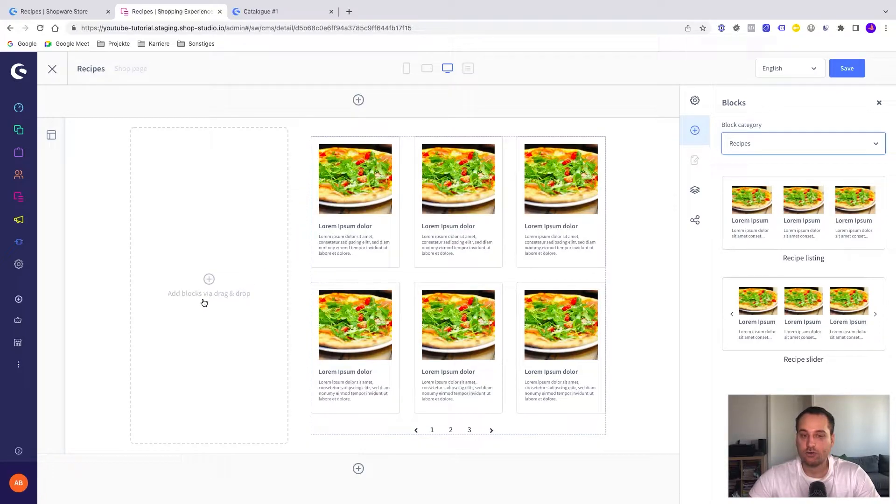
# Place a Product filter block from the Sidebar block category in the layout's empty sidebar area.
pyautogui.click(736, 144)
pyautogui.click(762, 167)
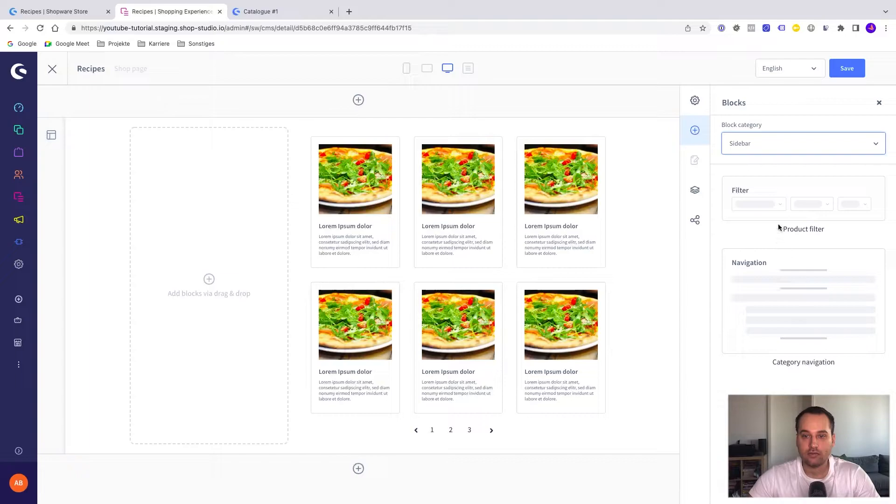
pyautogui.moveTo(776, 206); pyautogui.dragTo(225, 259)
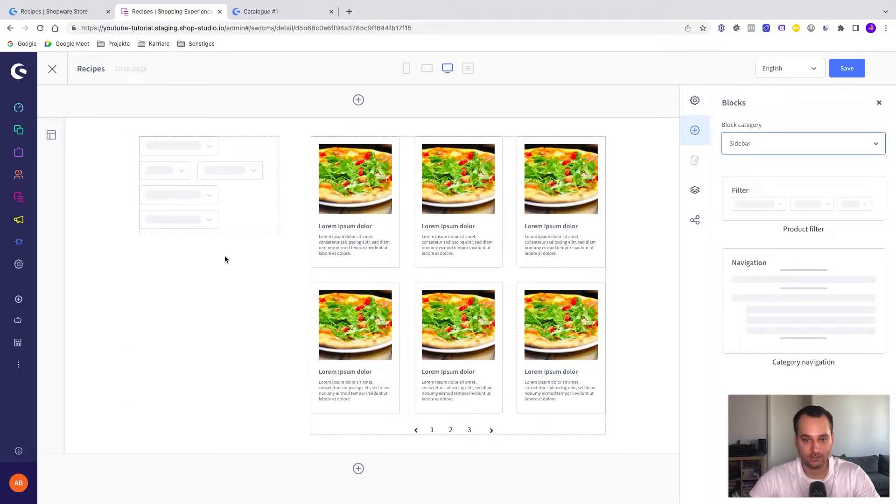
# Review the recipe listing's element settings, keep its layout on Standard, and save the Shopping Experiences layout.
pyautogui.click(545, 182)
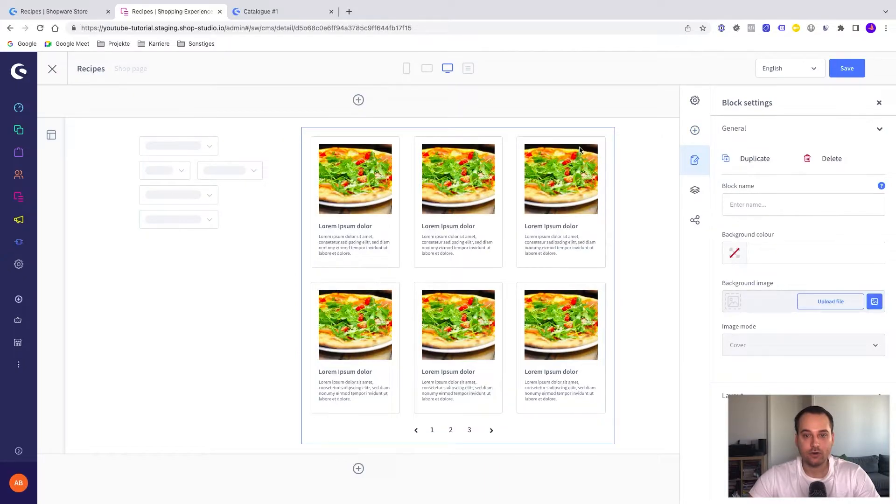
pyautogui.click(553, 151)
pyautogui.click(308, 239)
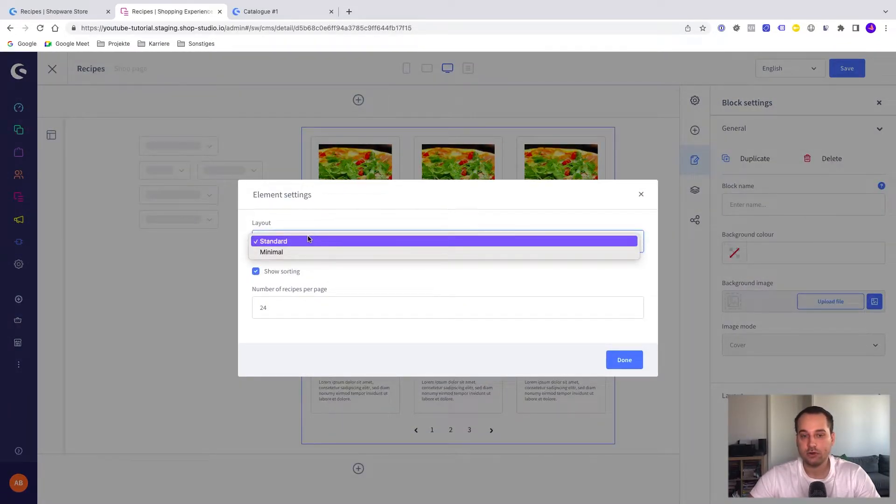
pyautogui.click(319, 220)
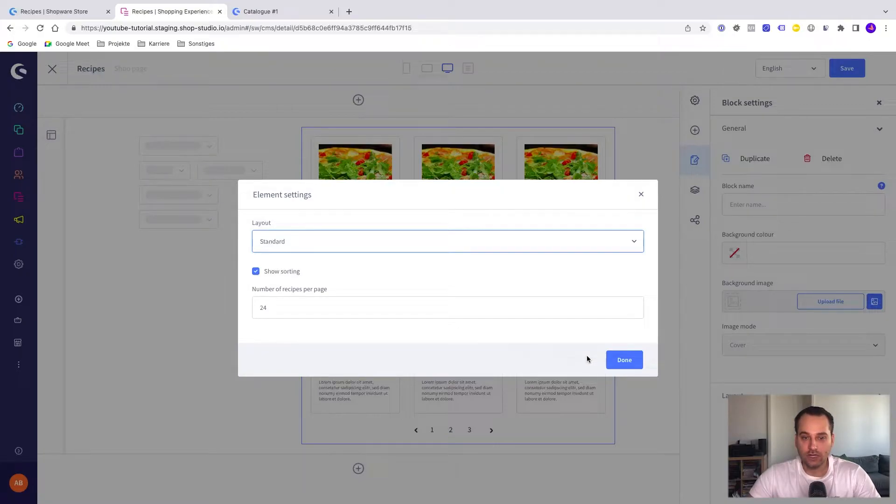
pyautogui.click(616, 367)
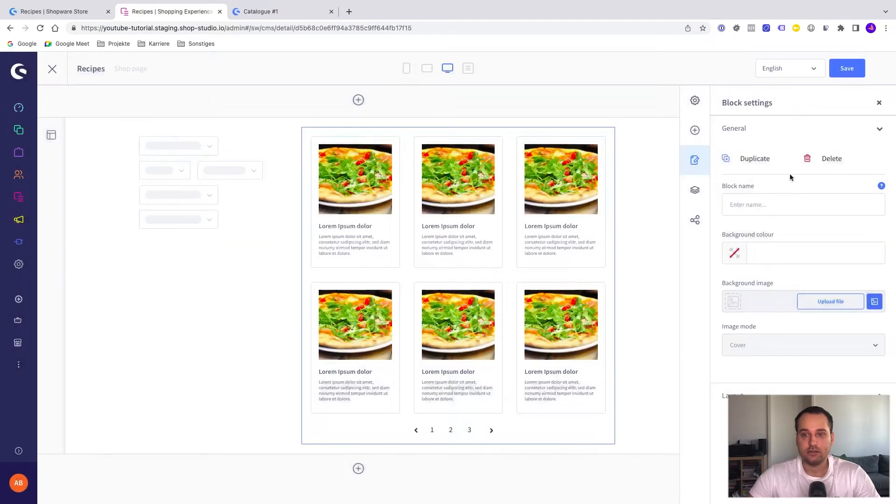
pyautogui.click(847, 69)
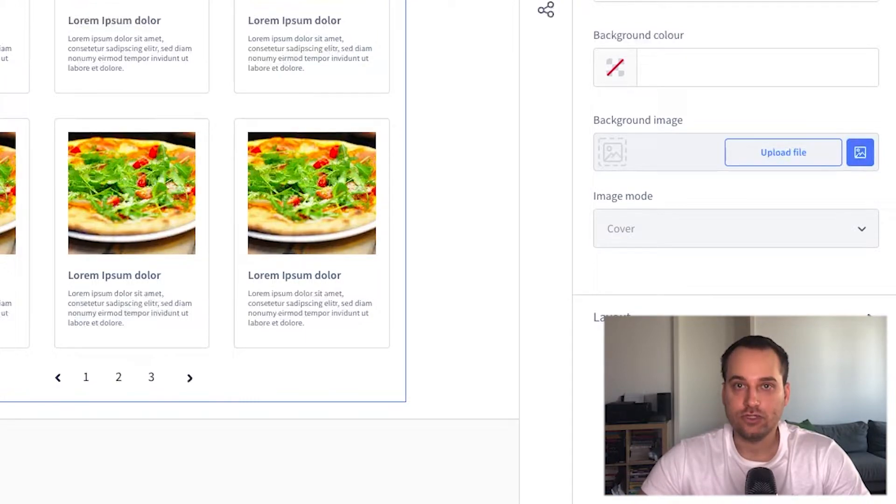
# Create a subcategory named "Recipes" under Catalogue #1 in the catalogue's categories.
pyautogui.moveTo(15, 137)
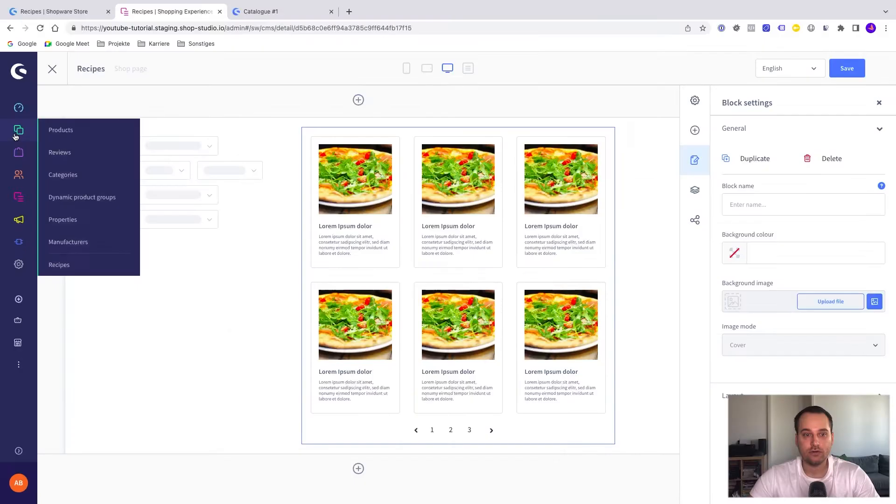
pyautogui.click(71, 176)
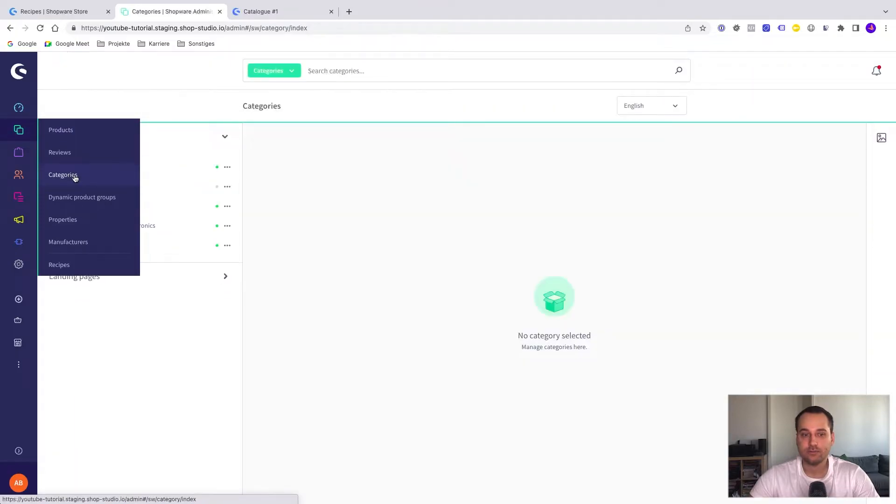
pyautogui.click(227, 168)
pyautogui.click(233, 212)
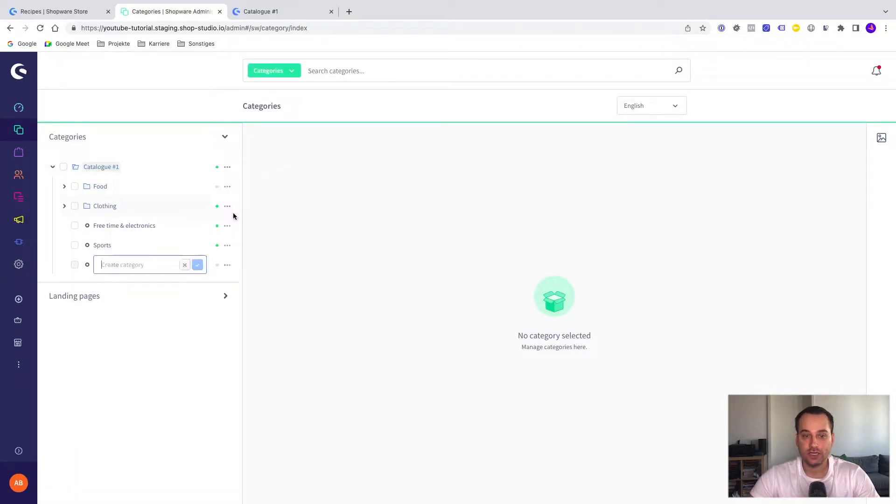
pyautogui.write('Recipes')
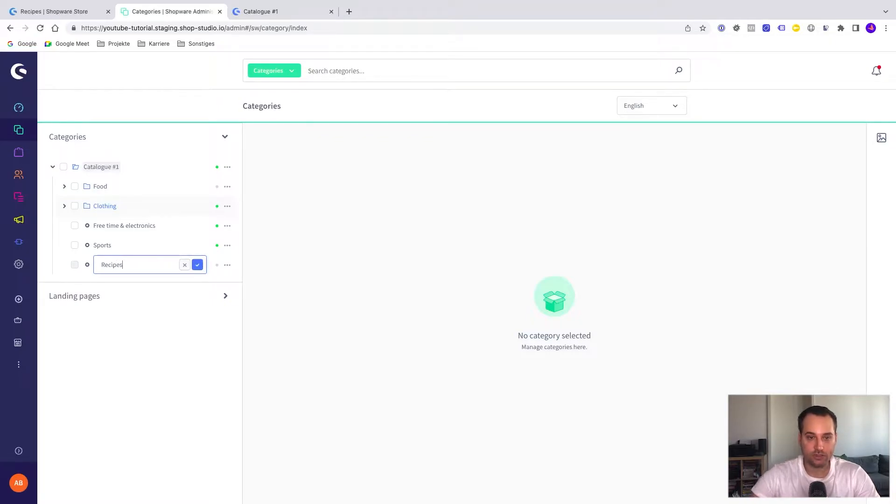
pyautogui.press('Return')
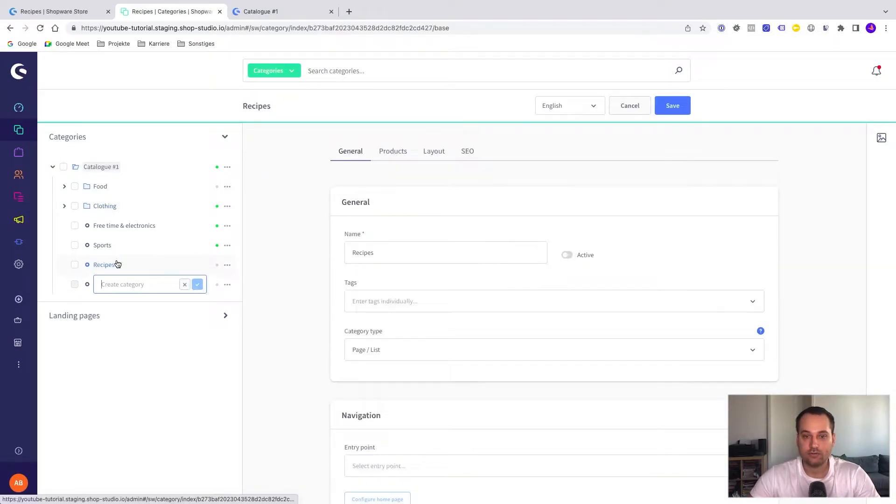
# Set the Recipes category to active, assign the Recipes layout to it and save.
pyautogui.click(566, 255)
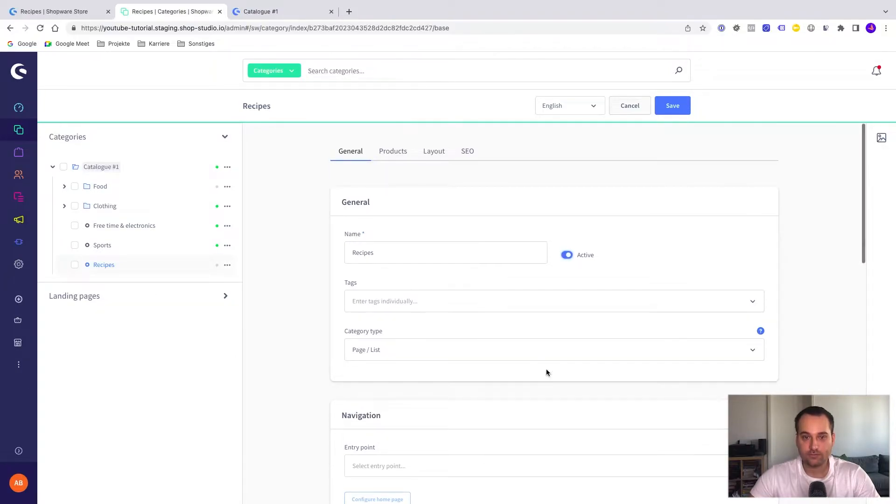
pyautogui.click(439, 159)
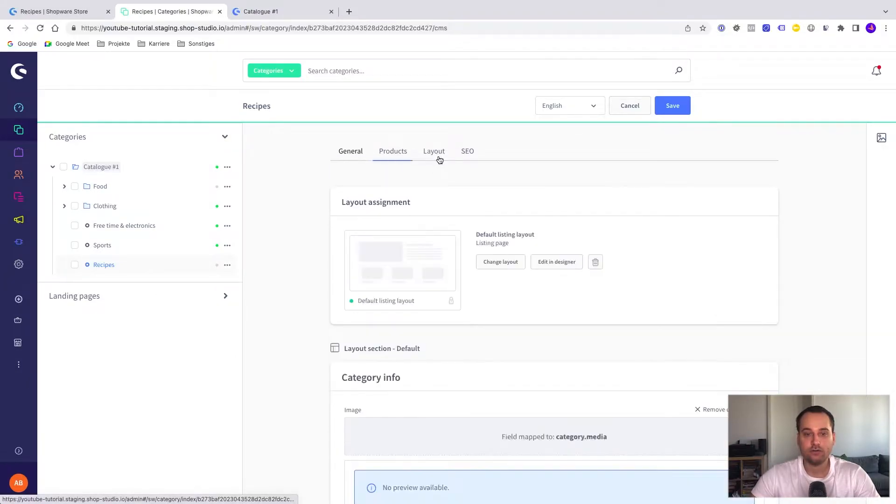
pyautogui.click(500, 262)
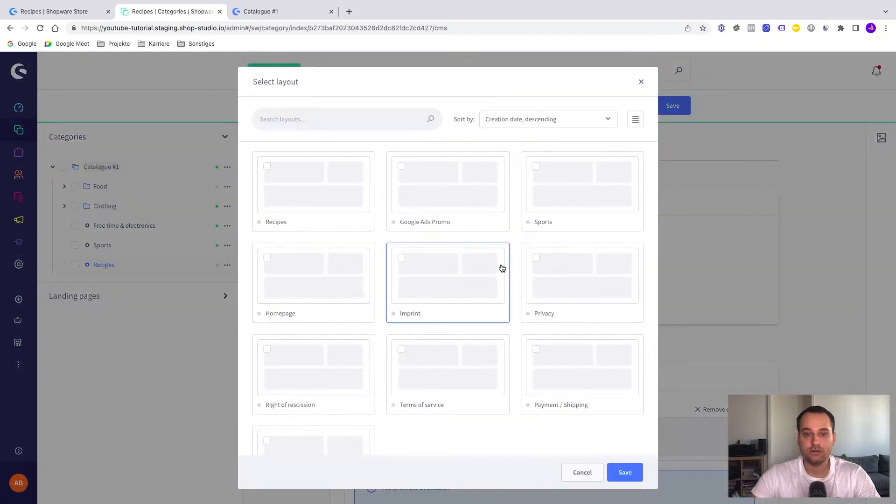
pyautogui.click(304, 174)
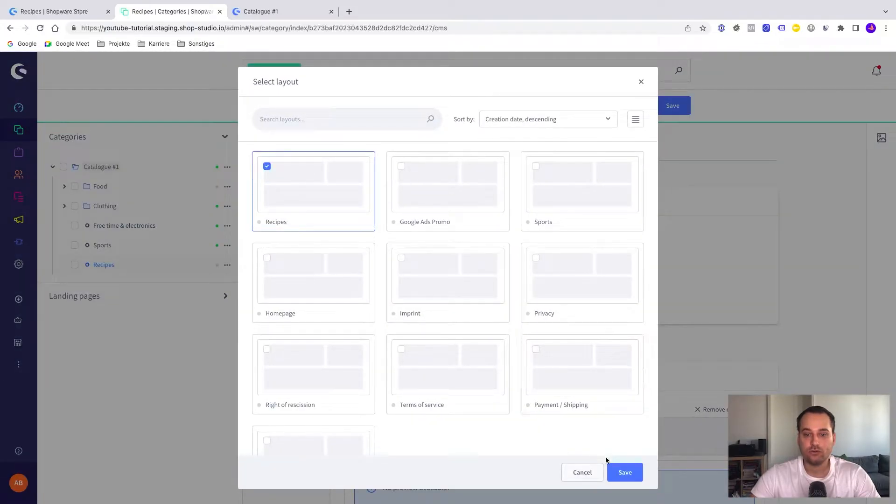
pyautogui.click(625, 472)
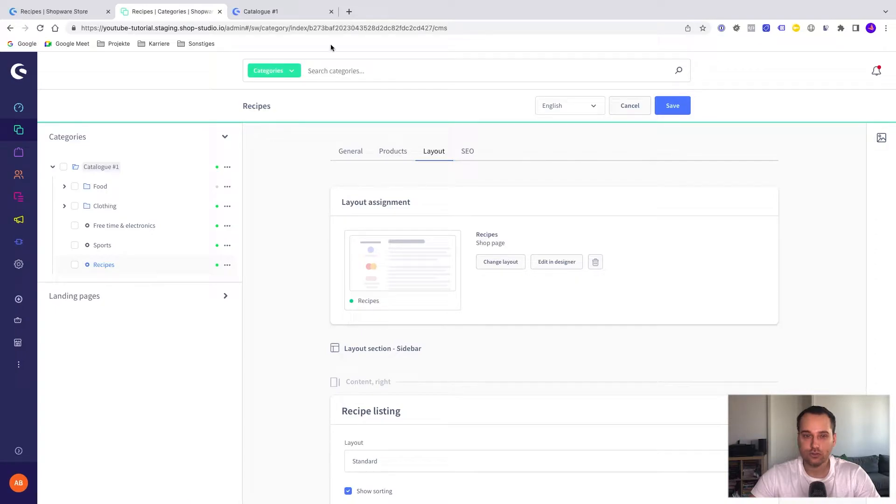
# Reload the storefront and open its Recipes category page to check the listing.
pyautogui.click(292, 12)
pyautogui.press('super+r')
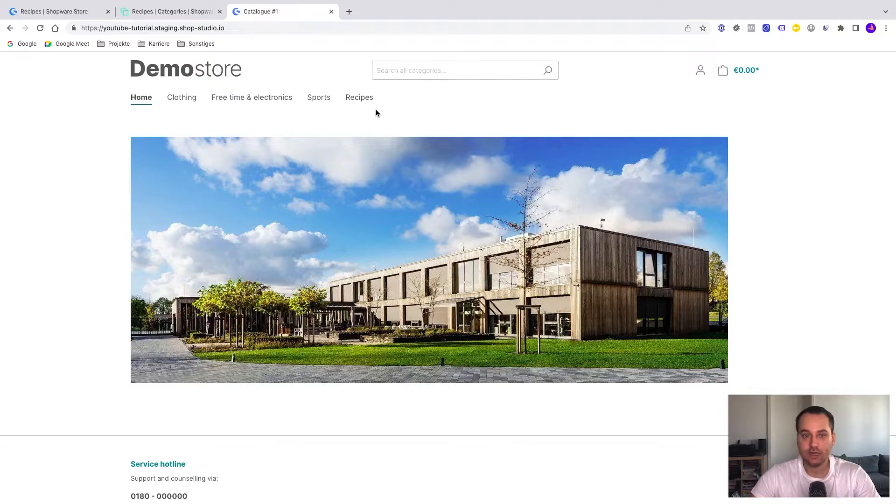
pyautogui.click(364, 98)
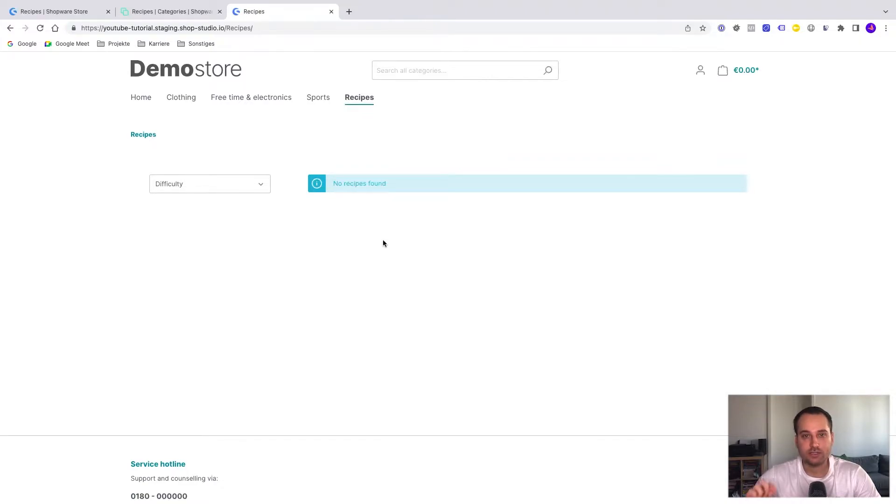
# Open the Sushi recipe in the Shopware administration and assign it to the Storefront sales channel.
pyautogui.click(157, 13)
pyautogui.moveTo(35, 126)
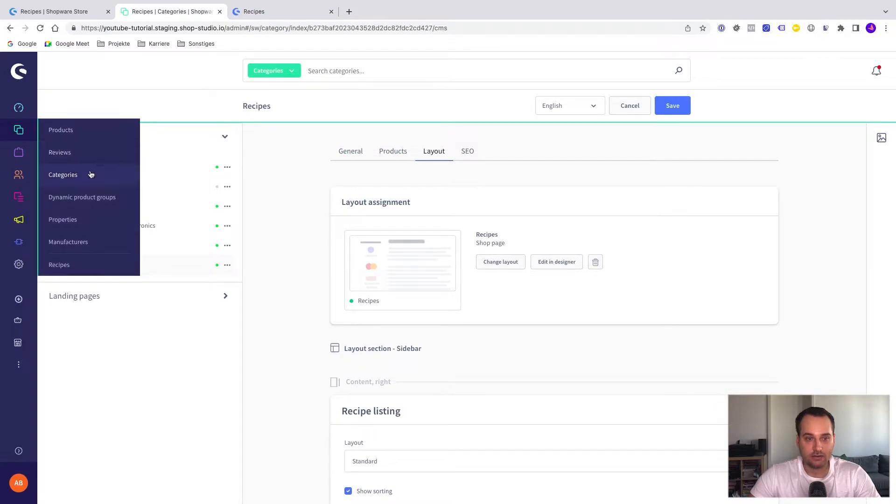
pyautogui.click(108, 265)
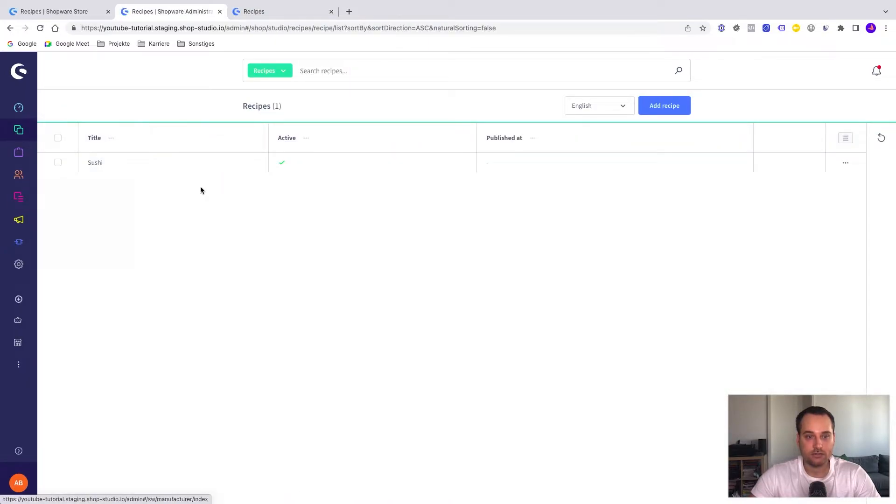
pyautogui.click(100, 166)
pyautogui.click(19, 450)
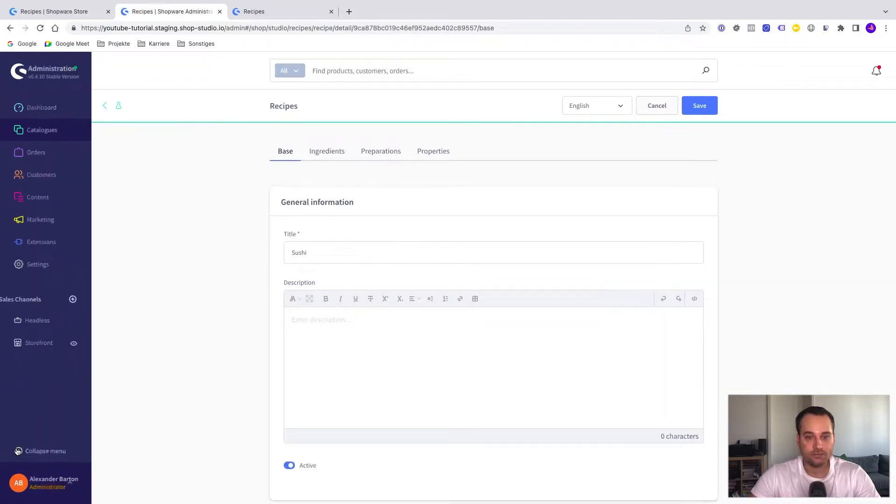
pyautogui.scroll(-10, 249, 345)
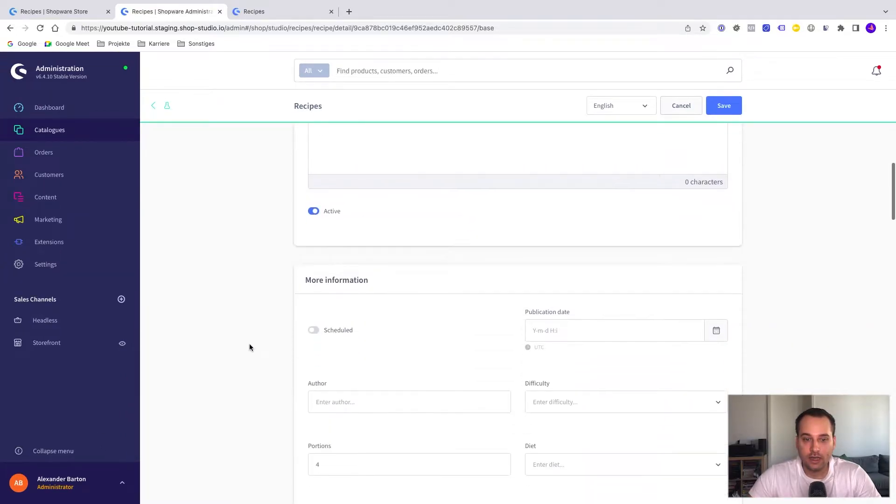
pyautogui.scroll(-5, 249, 346)
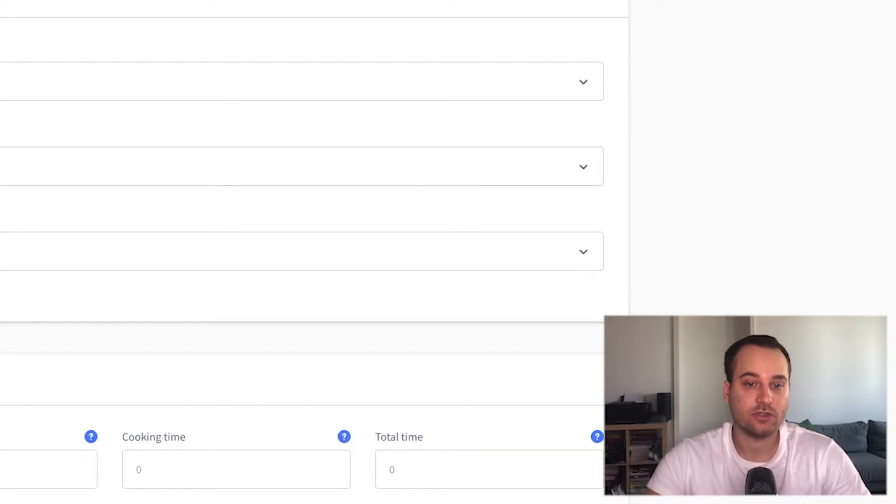
pyautogui.click(336, 356)
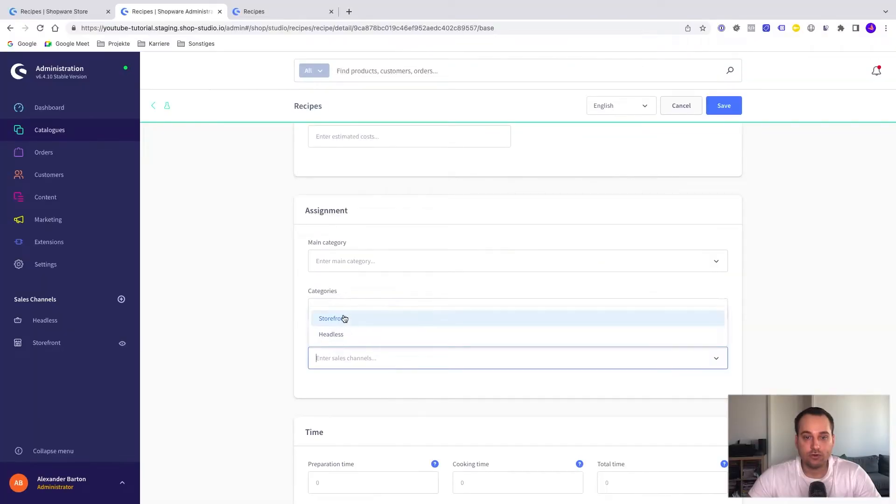
pyautogui.click(344, 317)
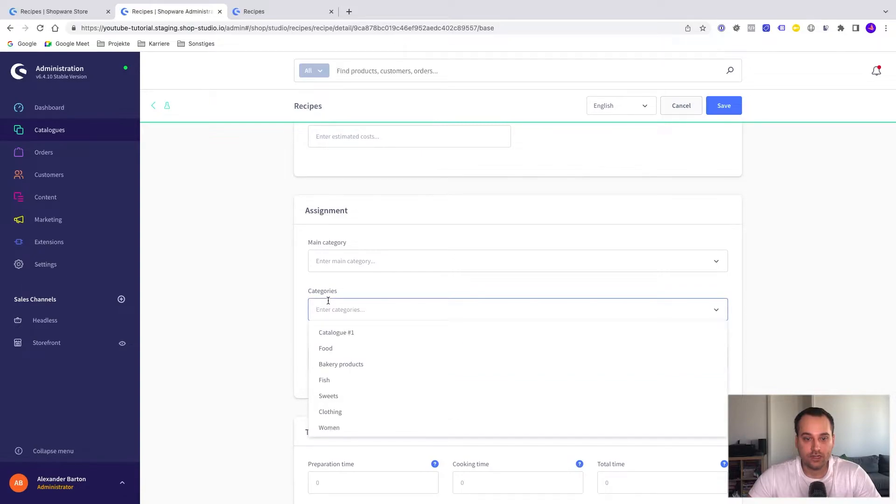
# Set Recipes as both the category and the main category of the Sushi recipe, and save it.
pyautogui.scroll(-2, 368, 404)
pyautogui.scroll(-2, 369, 405)
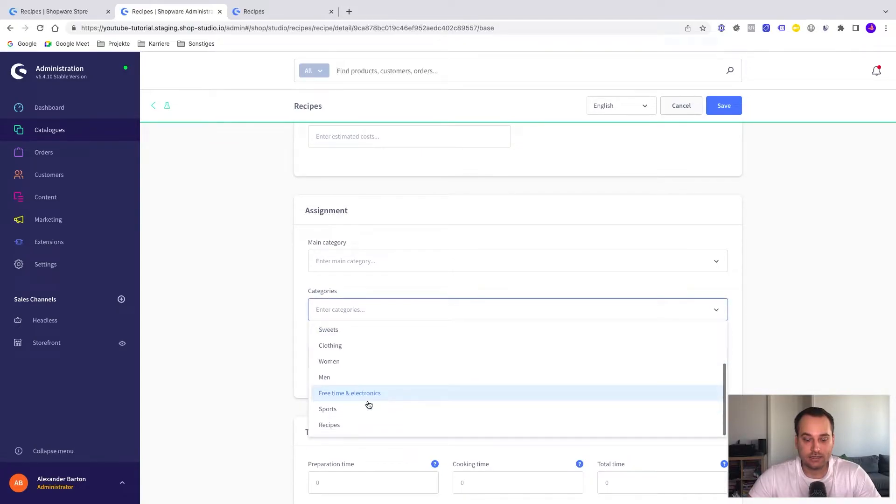
pyautogui.click(356, 424)
pyautogui.click(368, 260)
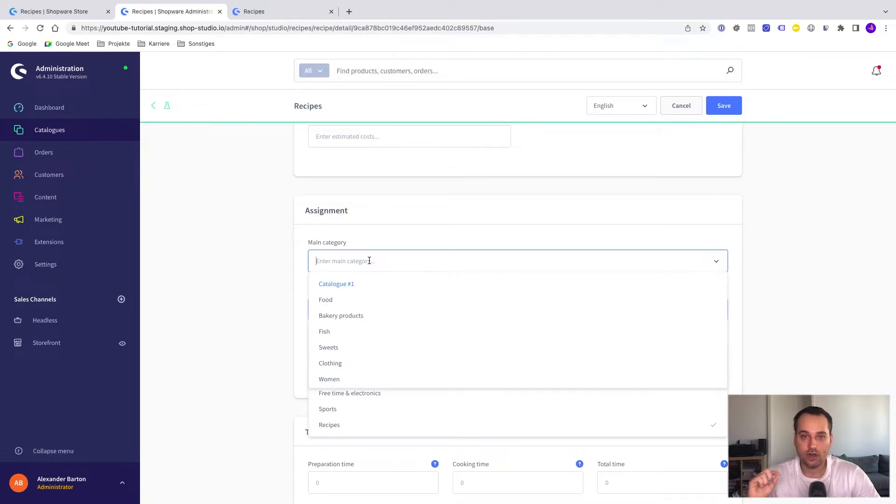
pyautogui.scroll(-3, 354, 330)
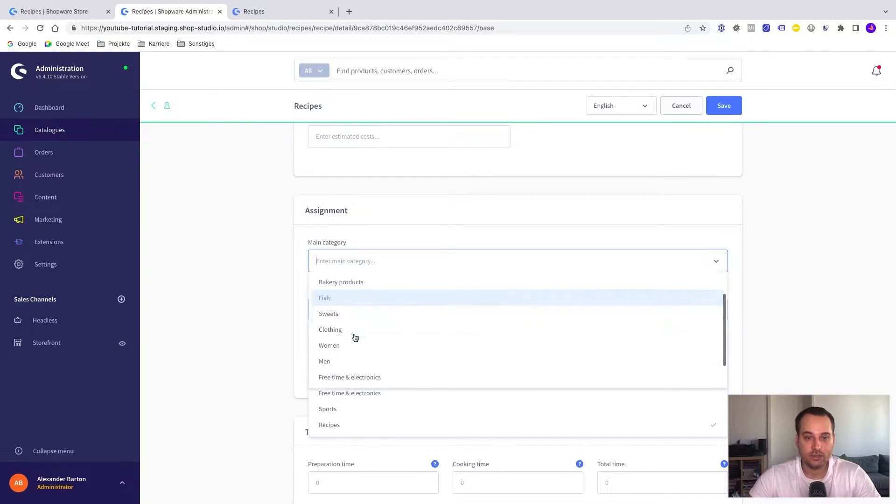
pyautogui.click(334, 376)
pyautogui.click(295, 343)
pyautogui.click(724, 109)
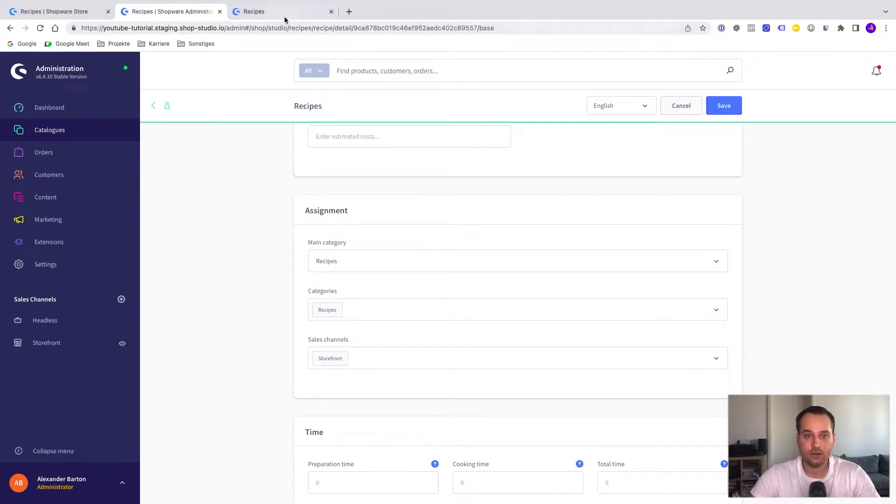
# Reload the storefront's Recipes page and open the Sushi recipe's detail page.
pyautogui.click(284, 13)
pyautogui.press('super+r')
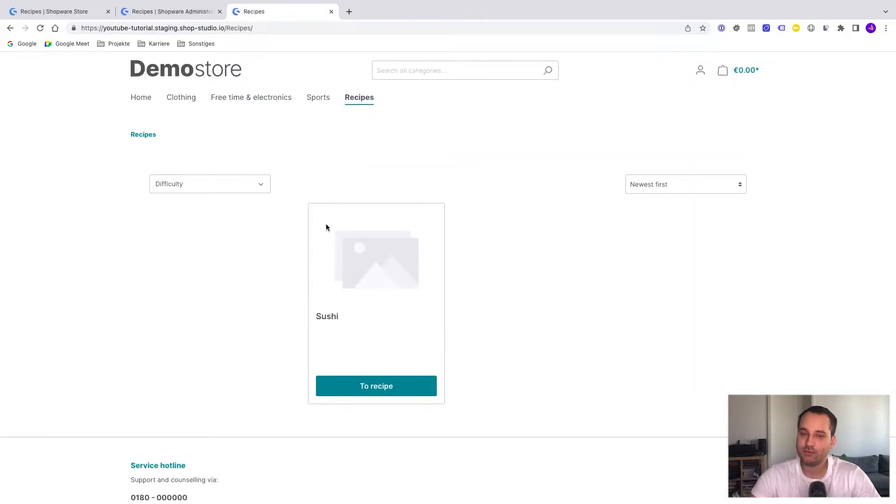
pyautogui.click(394, 393)
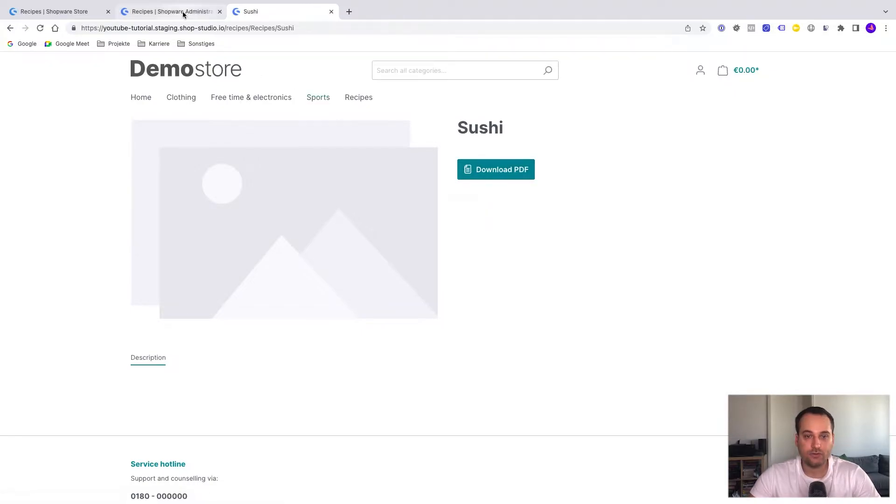
# Return to the Sushi recipe in the Shopware administration and enter the description "This is a description".
pyautogui.click(170, 11)
pyautogui.scroll(-4, 252, 258)
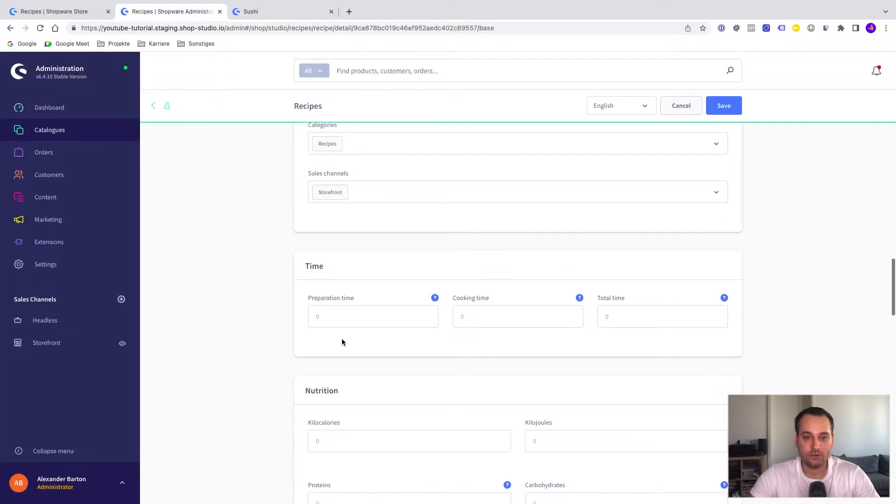
pyautogui.scroll(3, 316, 267)
pyautogui.scroll(10, 316, 267)
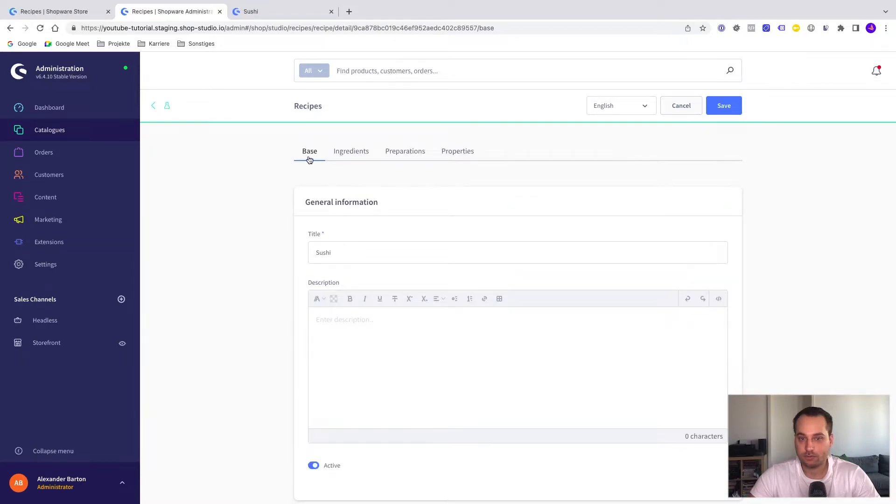
pyautogui.scroll(-1, 368, 263)
pyautogui.click(369, 287)
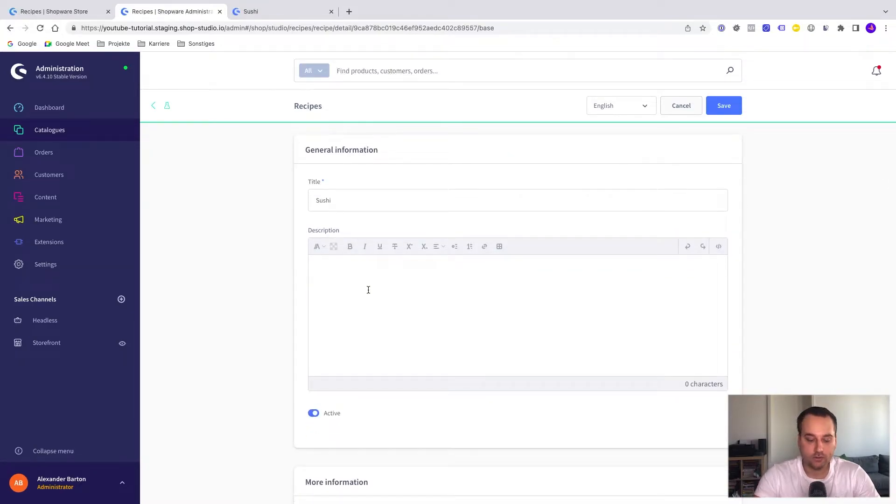
pyautogui.write('This is a ')
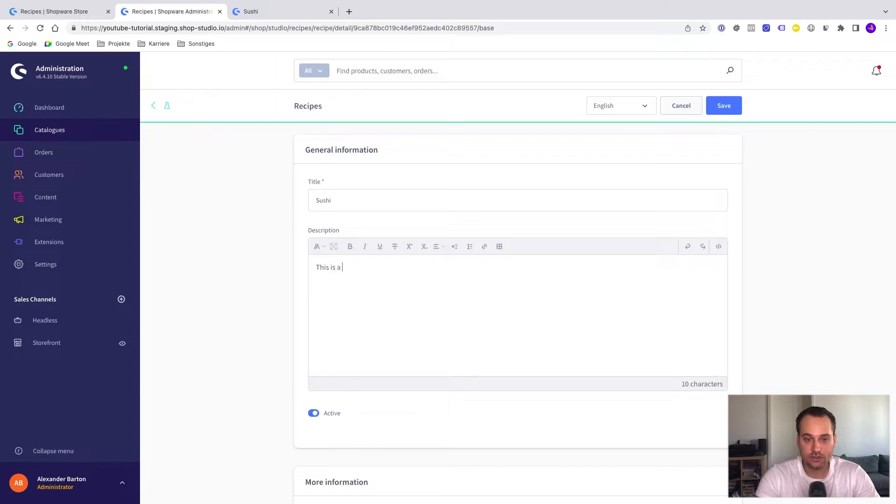
pyautogui.write('description')
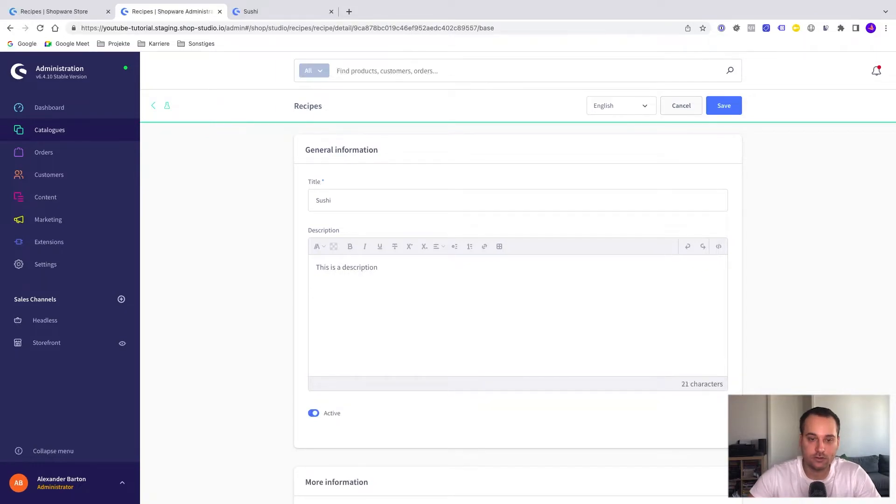
# Set the Sushi recipe's difficulty to Medium and its diet to Vegetarian diet.
pyautogui.scroll(-5, 369, 295)
pyautogui.scroll(-1, 404, 330)
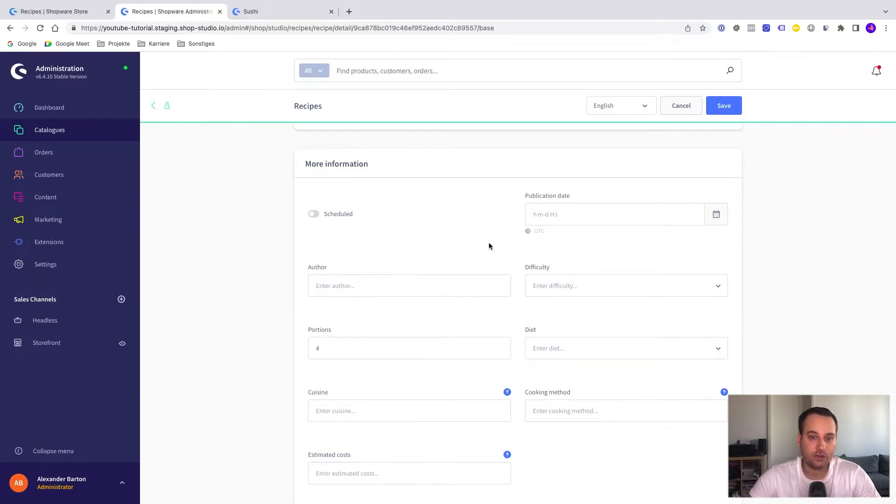
pyautogui.scroll(-1, 489, 246)
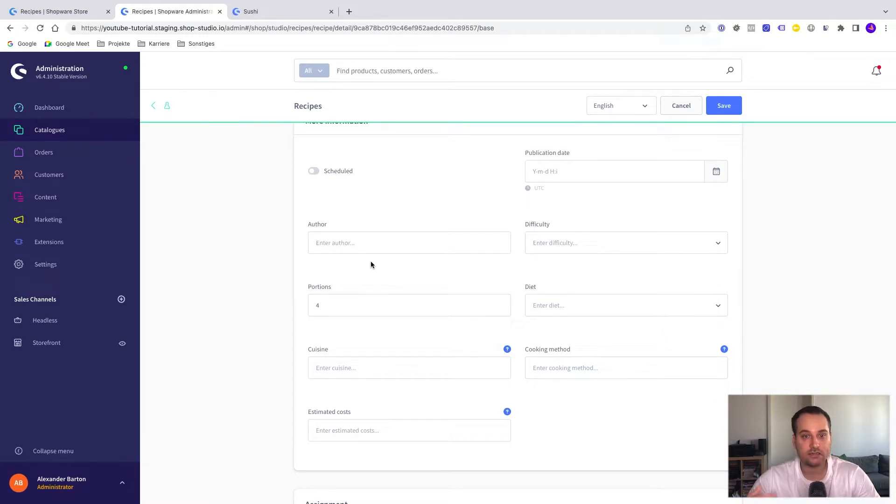
pyautogui.click(562, 248)
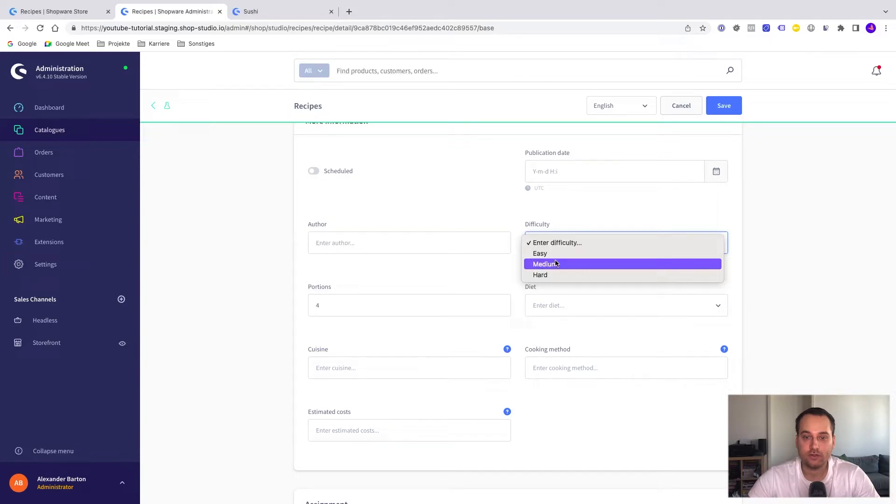
pyautogui.click(557, 265)
pyautogui.scroll(-2, 436, 350)
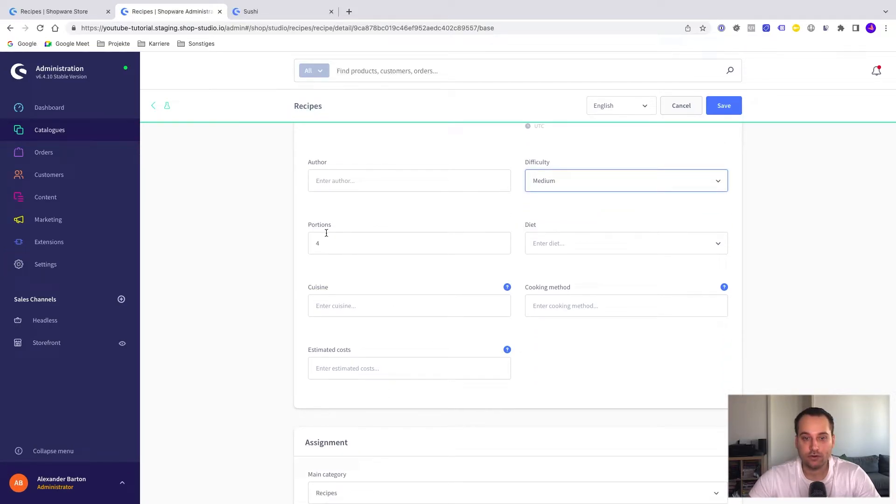
pyautogui.click(543, 248)
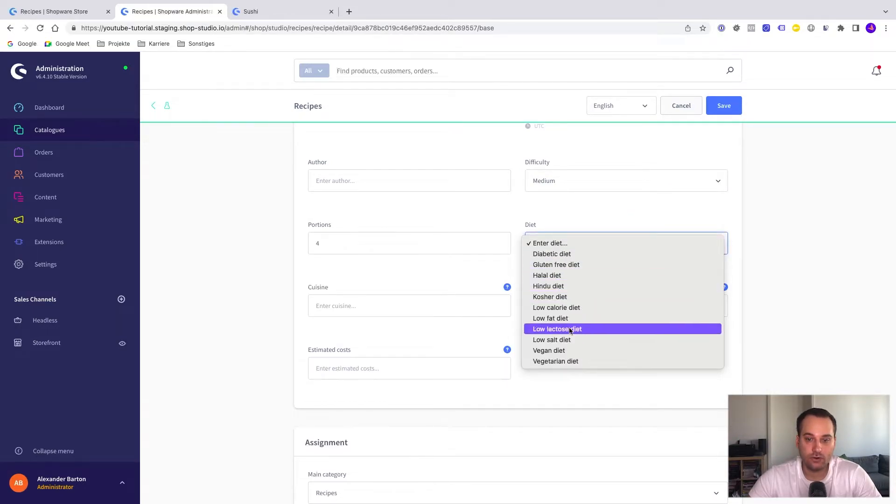
pyautogui.click(563, 363)
pyautogui.scroll(-2, 519, 261)
pyautogui.scroll(-1, 519, 265)
pyautogui.click(442, 235)
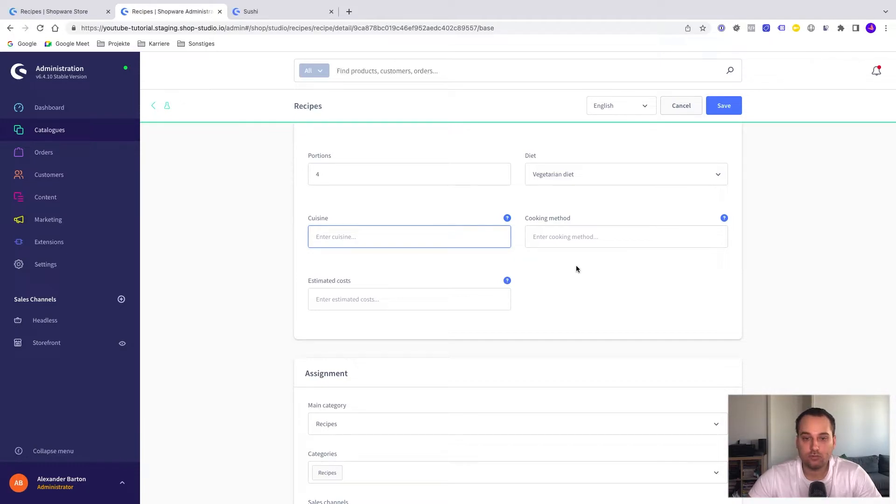
pyautogui.click(574, 240)
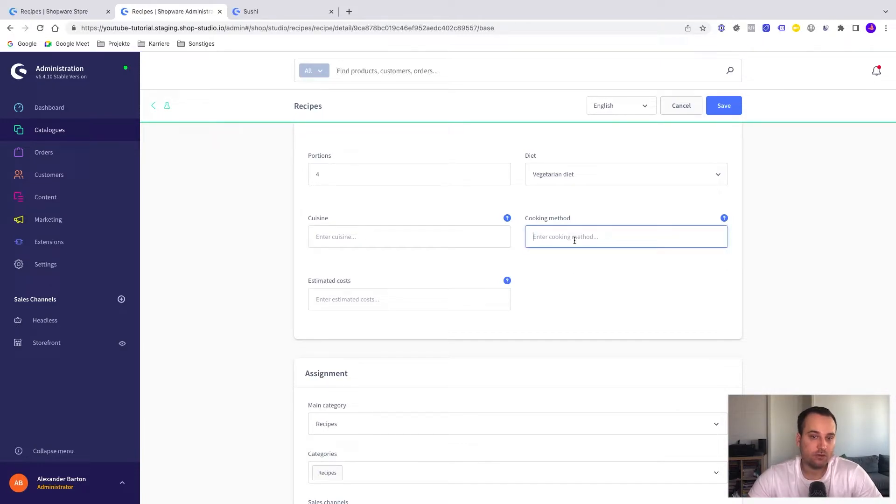
# Set the recipe's preparation time to 60, cooking time to 10 and total time to 70.
pyautogui.scroll(-7, 440, 382)
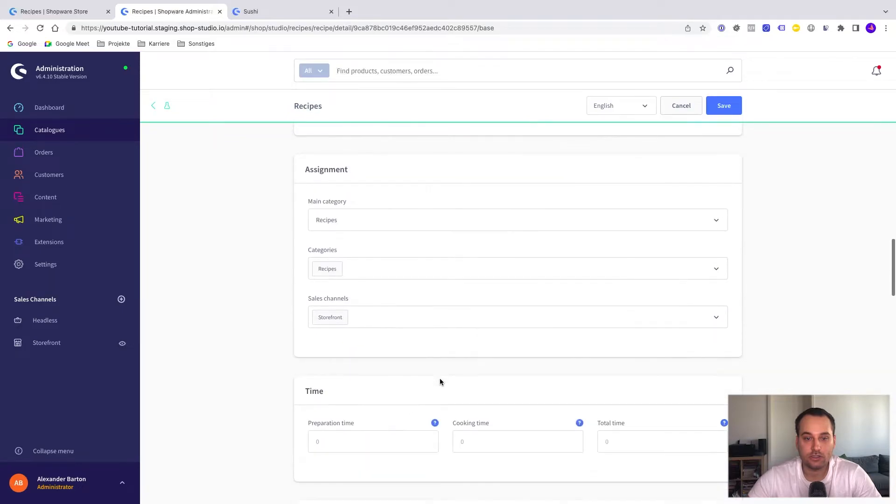
pyautogui.click(359, 329)
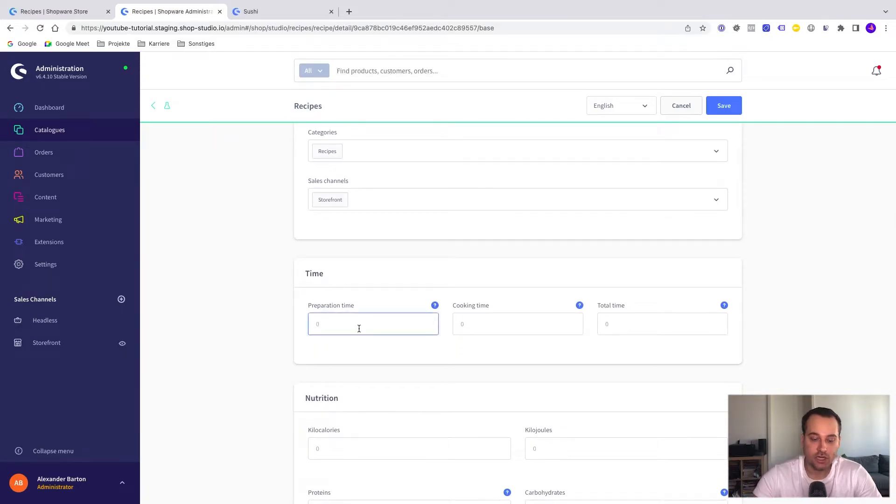
pyautogui.write('60')
pyautogui.click(478, 329)
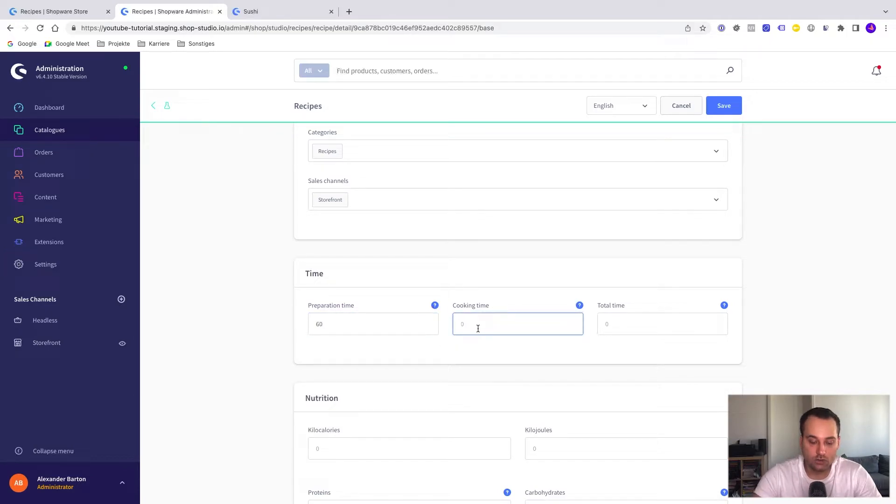
pyautogui.write('10')
pyautogui.click(620, 326)
pyautogui.write('70')
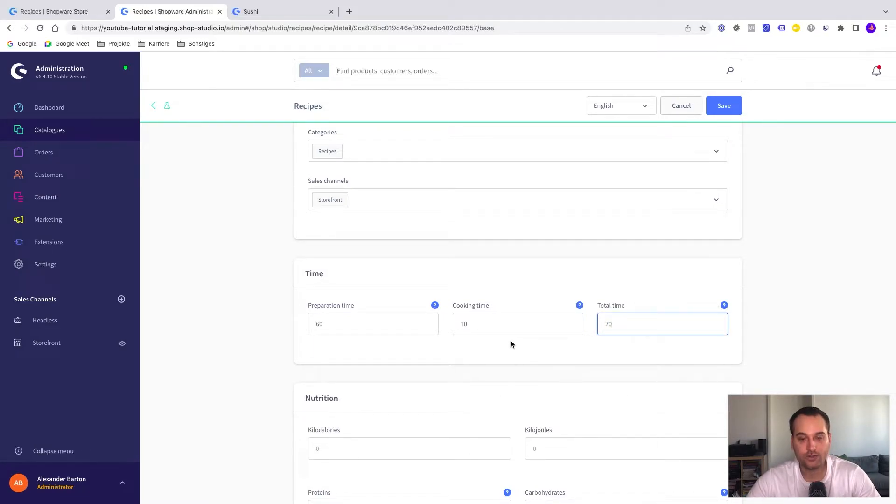
# Add a sushi photo to the recipe's media as its cover image.
pyautogui.scroll(-4, 511, 336)
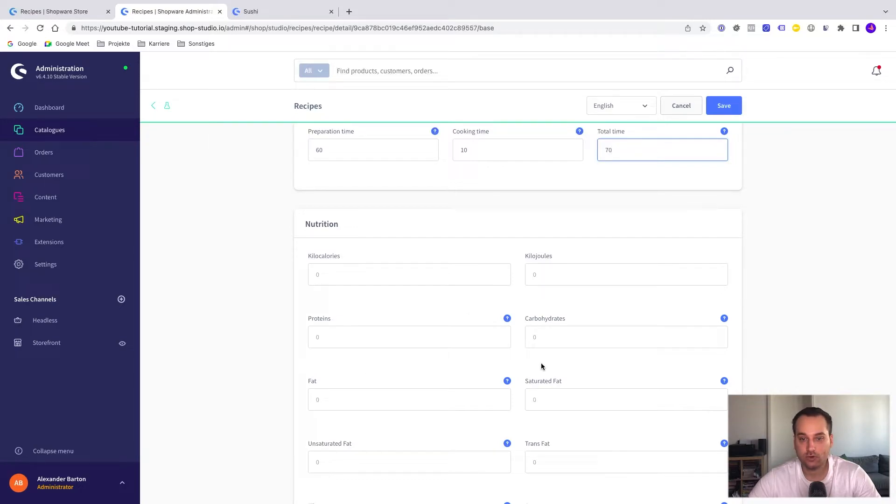
pyautogui.scroll(-6, 534, 378)
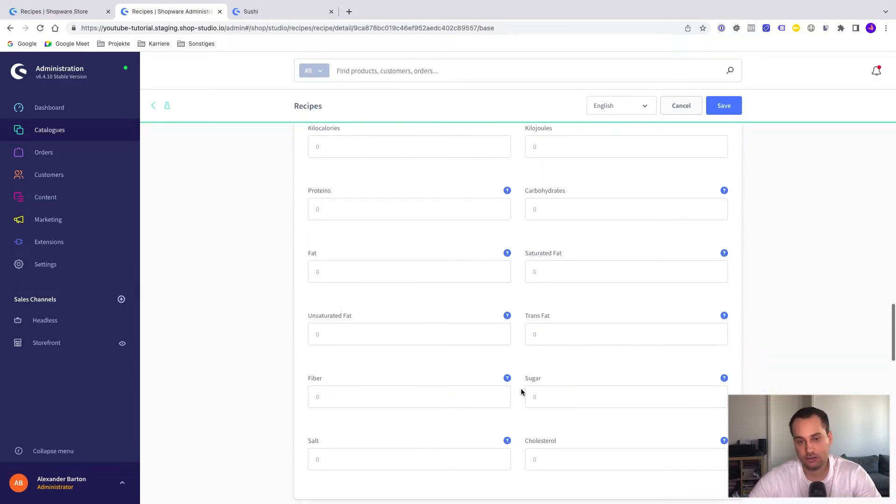
pyautogui.scroll(-6, 522, 390)
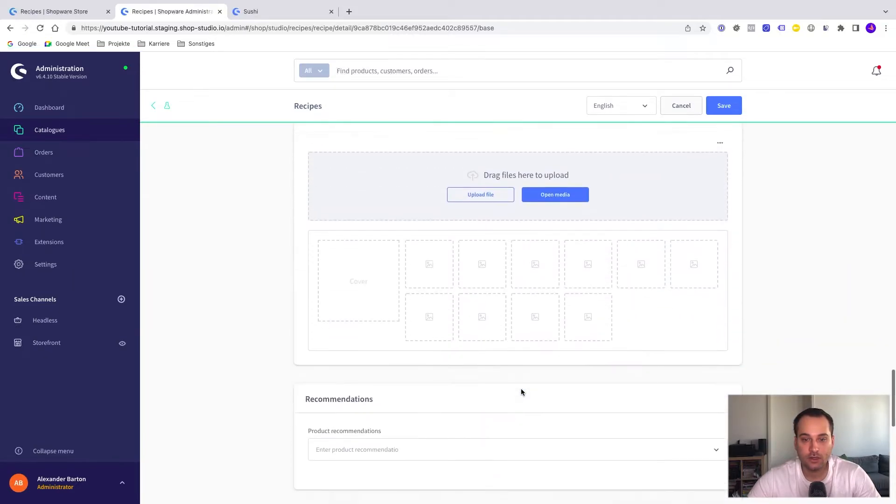
pyautogui.scroll(2, 519, 246)
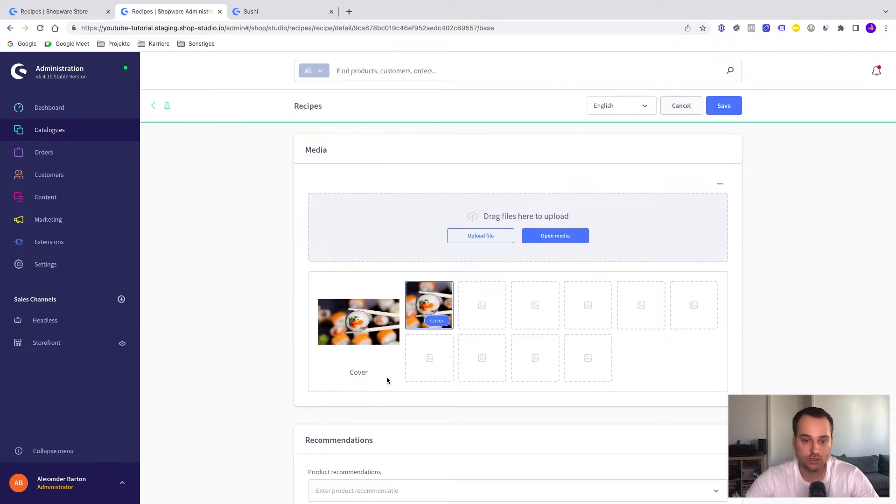
# Add Main product and both Variant product entries as the recipe's product recommendations.
pyautogui.scroll(-3, 386, 377)
pyautogui.click(360, 369)
pyautogui.click(346, 285)
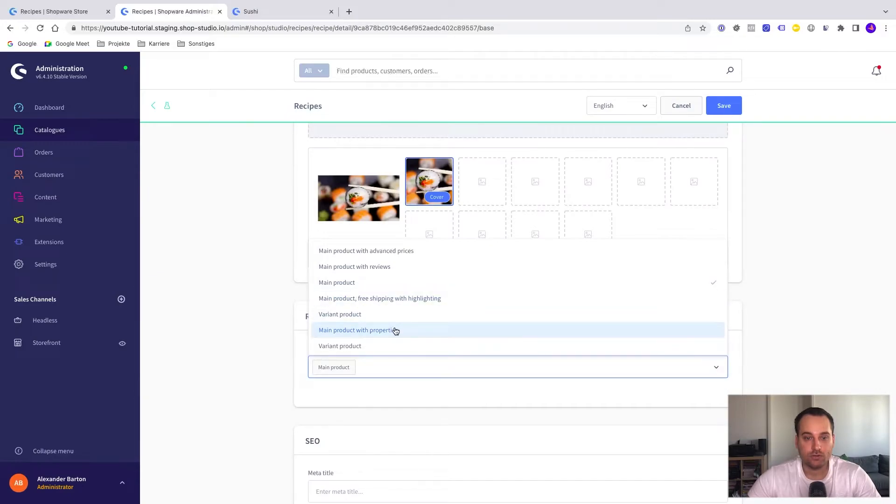
pyautogui.scroll(-1, 392, 331)
pyautogui.click(381, 334)
pyautogui.scroll(-3, 380, 333)
pyautogui.click(380, 335)
pyautogui.click(270, 389)
# Set the recipe's meta title to "The best sushi" and its meta description to "My description".
pyautogui.scroll(-5, 270, 388)
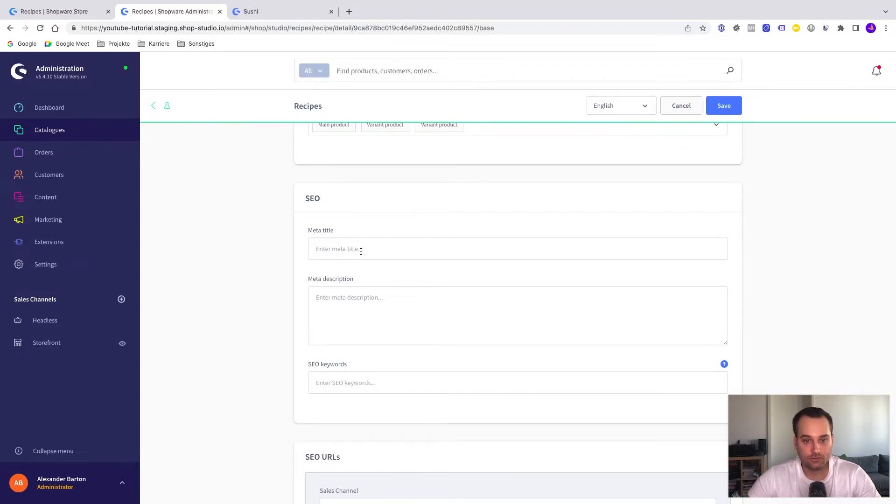
pyautogui.scroll(15, 361, 252)
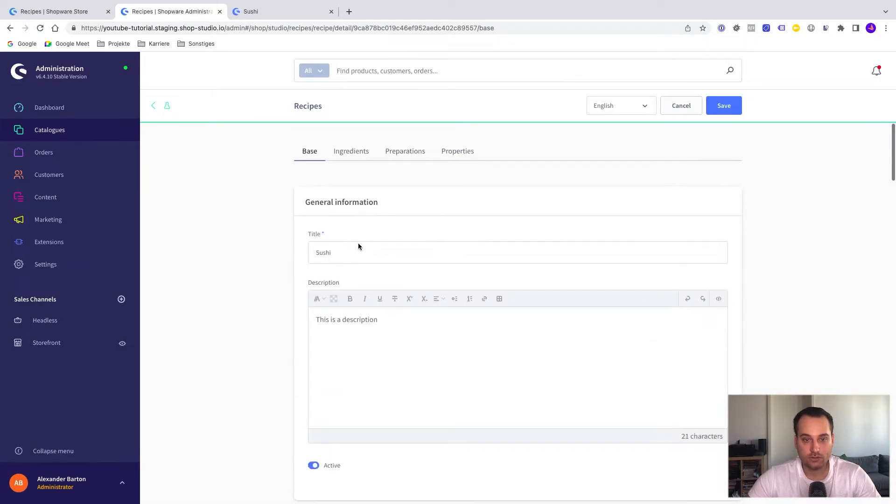
pyautogui.click(359, 246)
pyautogui.doubleClick(359, 246)
pyautogui.scroll(-20, 354, 252)
pyautogui.scroll(-12, 354, 254)
pyautogui.scroll(4, 354, 253)
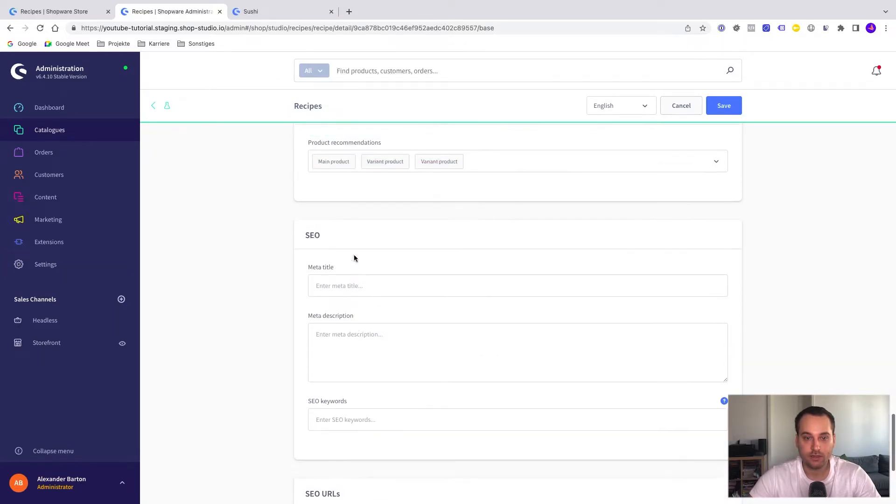
pyautogui.click(336, 296)
pyautogui.write('The best sushi')
pyautogui.click(361, 353)
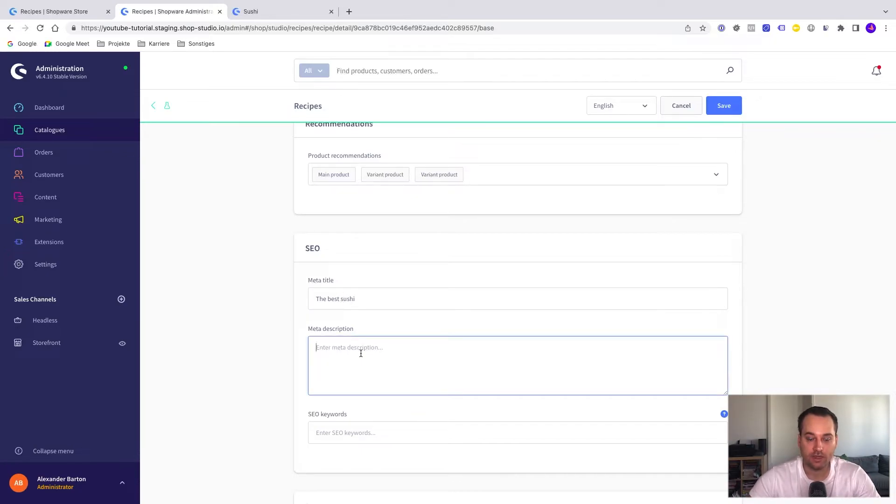
pyautogui.write('My description')
# Select Storefront as the sales channel for the SEO URLs and compare the SEO path with the storefront's Sushi page address.
pyautogui.scroll(-5, 338, 380)
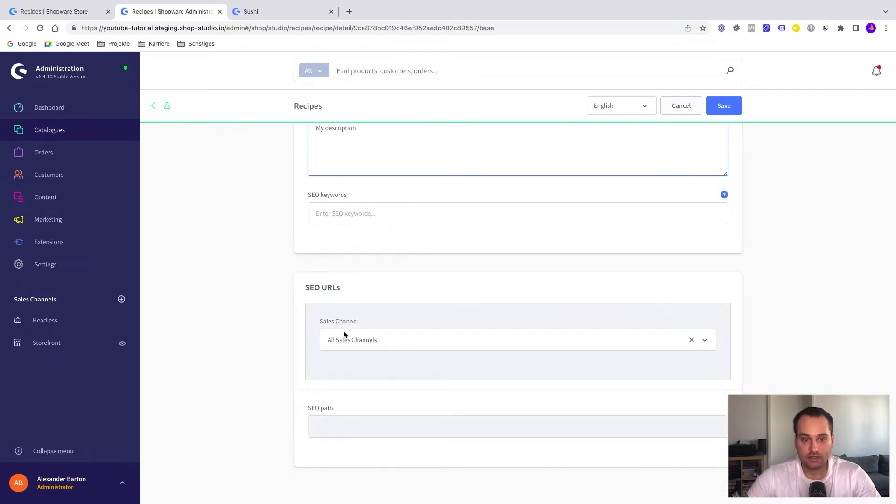
pyautogui.click(360, 344)
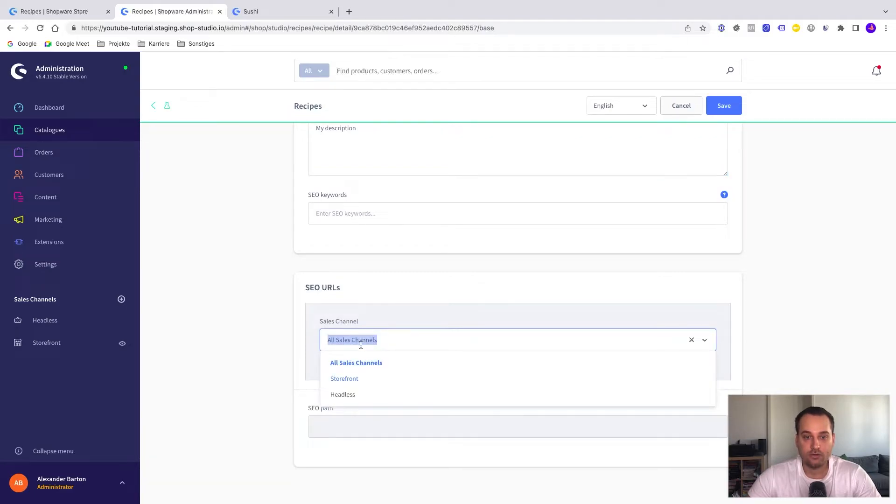
pyautogui.click(355, 380)
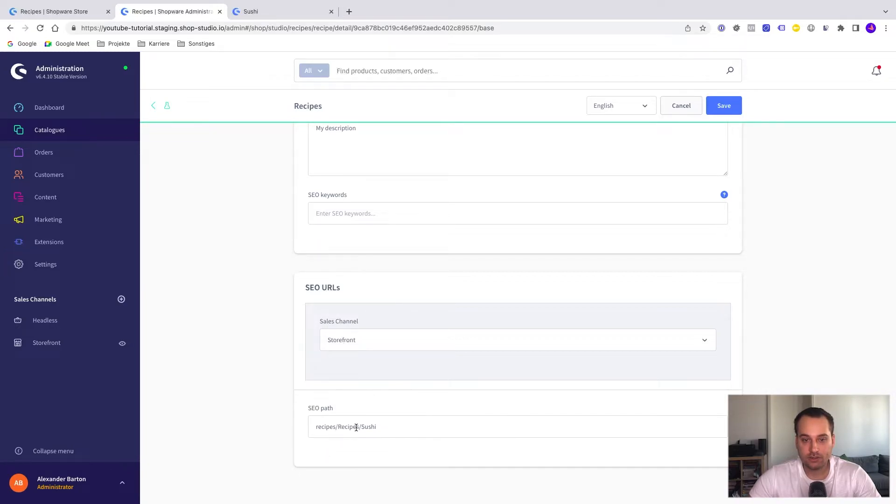
pyautogui.click(261, 13)
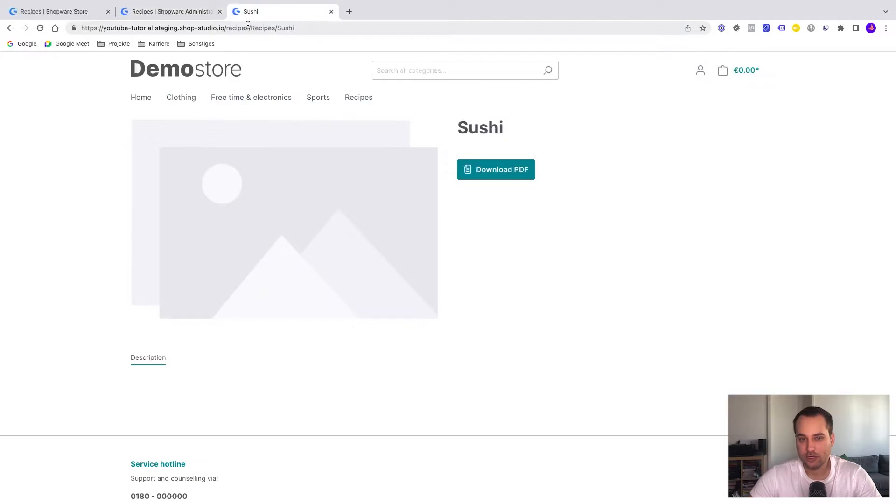
pyautogui.click(200, 14)
# Change the Storefront SEO path to recipes/sushi and save the Sushi recipe.
pyautogui.moveTo(316, 426); pyautogui.dragTo(339, 427)
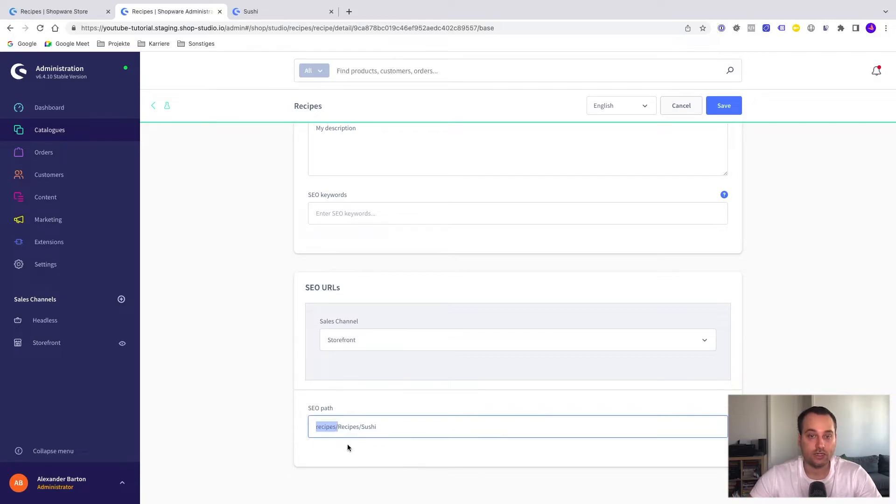
pyautogui.moveTo(338, 427); pyautogui.dragTo(366, 427)
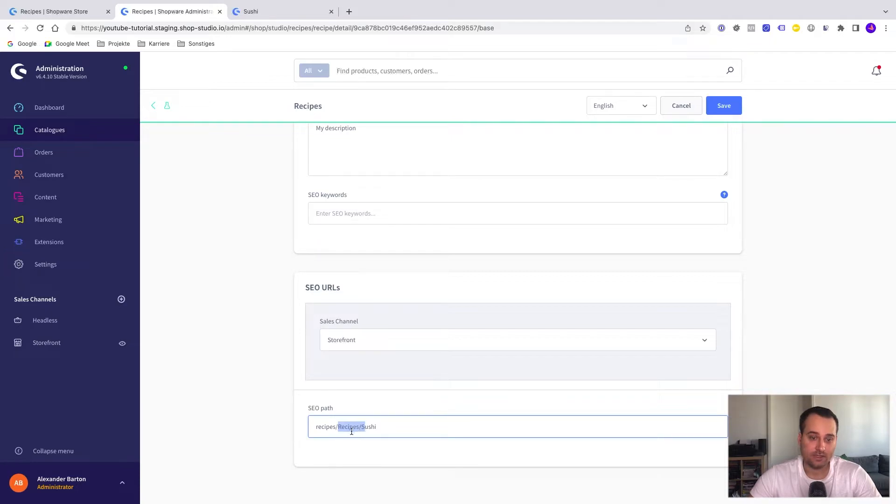
pyautogui.click(362, 428)
pyautogui.moveTo(362, 428); pyautogui.dragTo(337, 427)
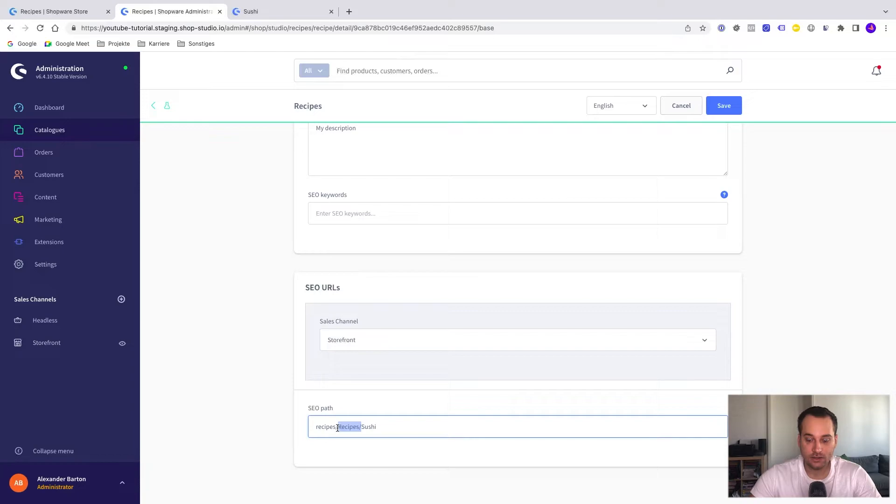
pyautogui.press('BackSpace')
pyautogui.press('Delete')
pyautogui.write('s')
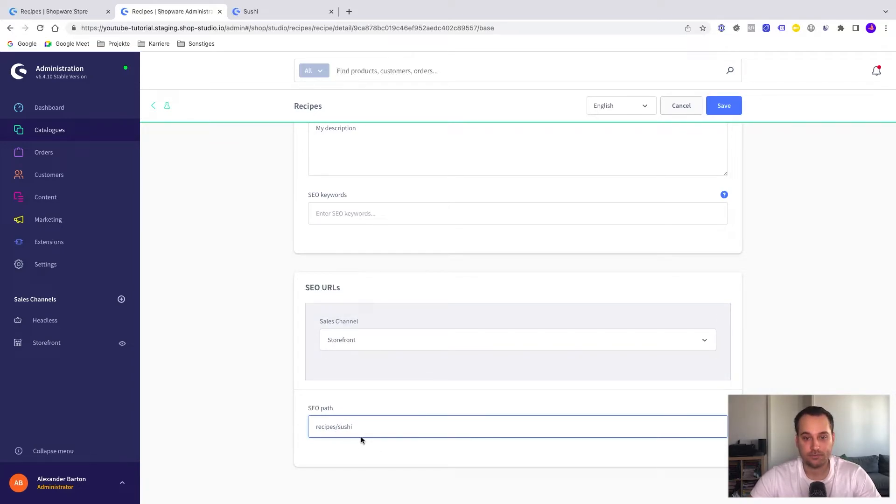
pyautogui.click(402, 449)
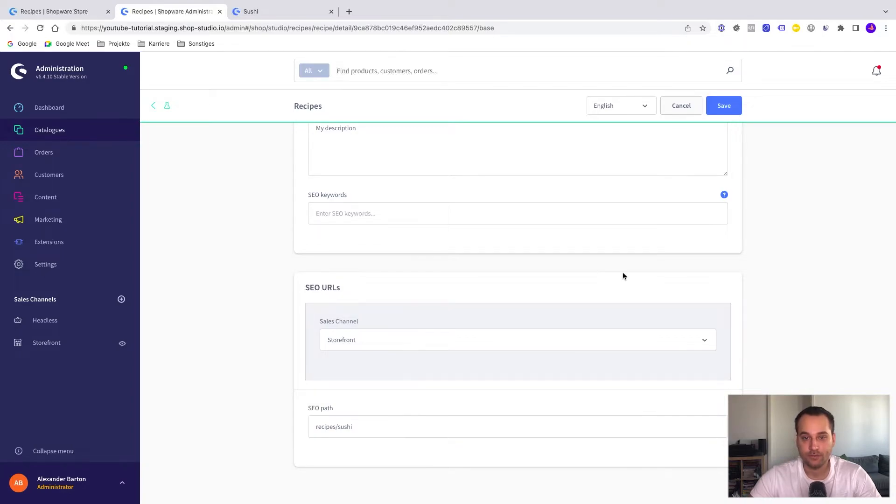
pyautogui.scroll(3, 622, 273)
pyautogui.click(724, 106)
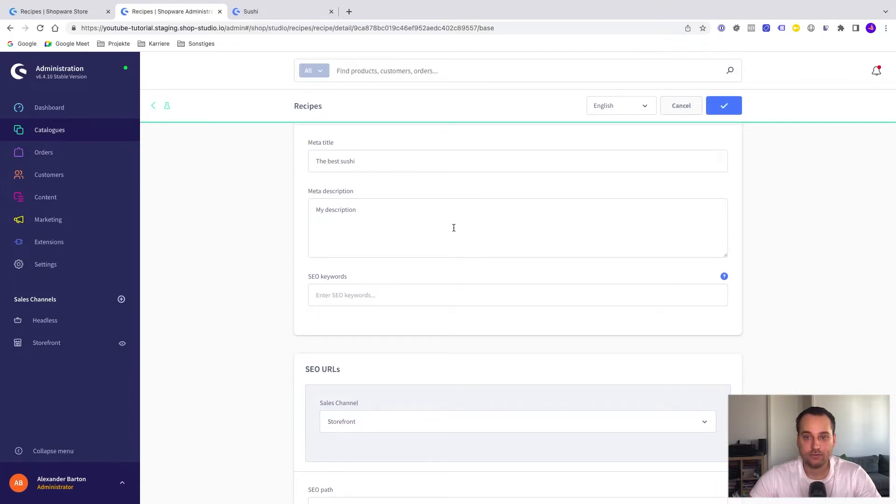
# Add an ingredient list titled "For sushi" to the Sushi recipe and save it.
pyautogui.scroll(5, 454, 226)
pyautogui.scroll(10, 454, 227)
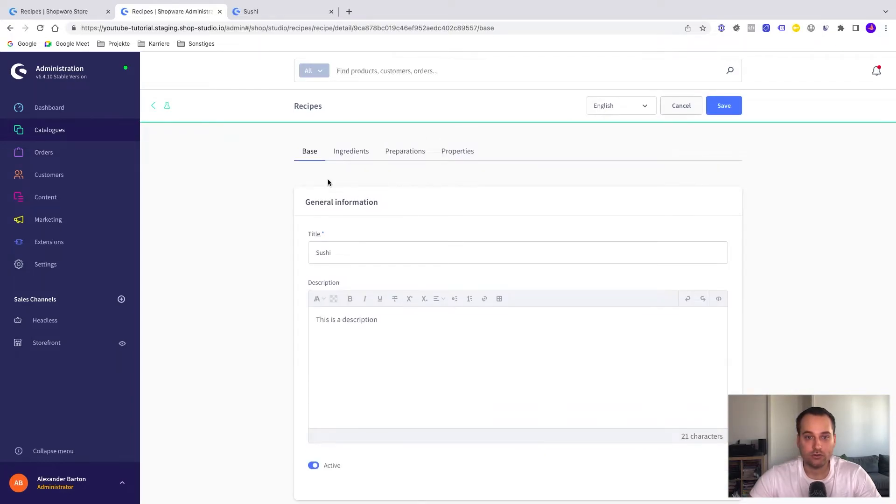
pyautogui.click(356, 154)
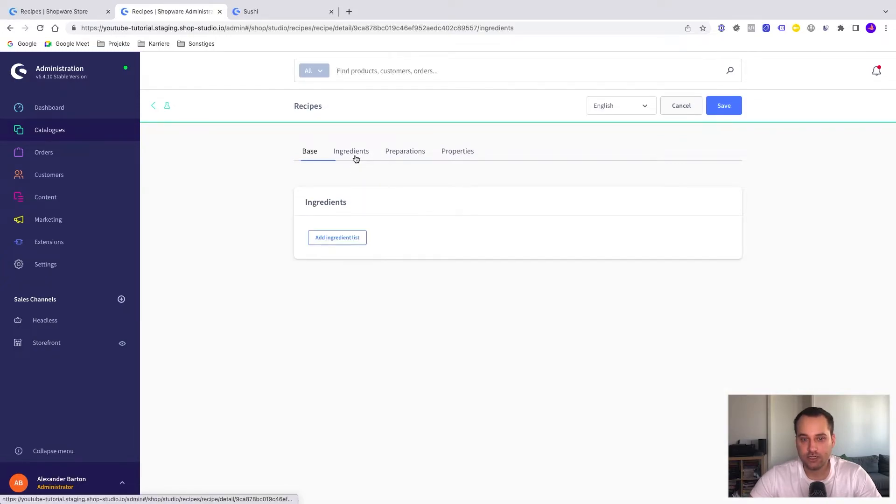
pyautogui.click(353, 239)
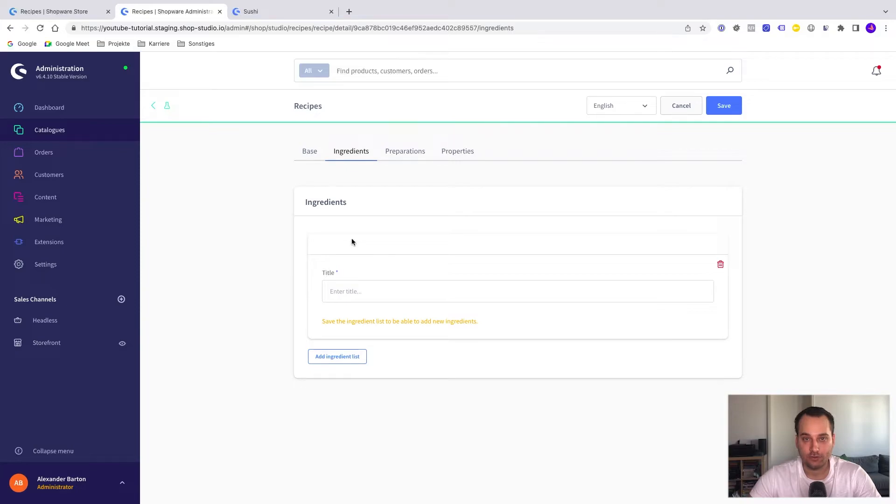
pyautogui.click(347, 292)
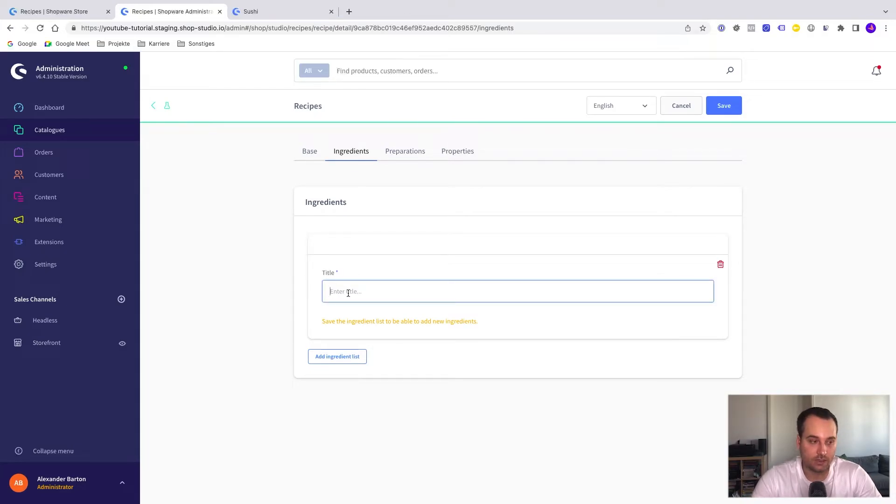
pyautogui.write('For sushi')
pyautogui.click(723, 106)
# Add an ingredient titled "Rice" to the For sushi ingredient list.
pyautogui.click(347, 323)
pyautogui.scroll(-3, 461, 341)
pyautogui.click(406, 296)
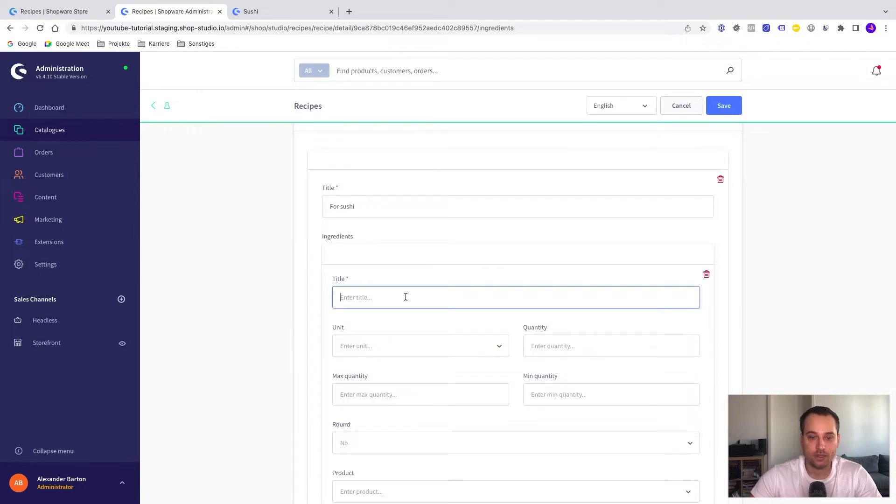
pyautogui.write('Rice')
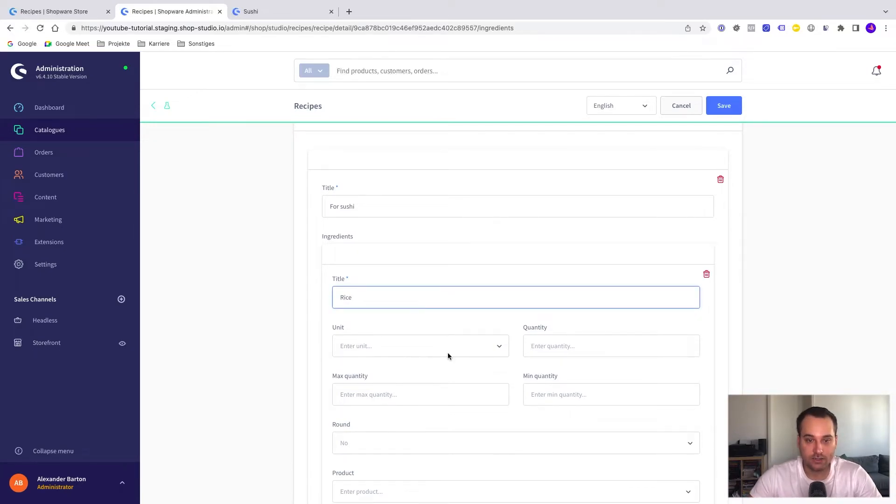
# Set the Rice ingredient's unit to g and its quantity to 50.
pyautogui.scroll(-3, 447, 356)
pyautogui.click(394, 280)
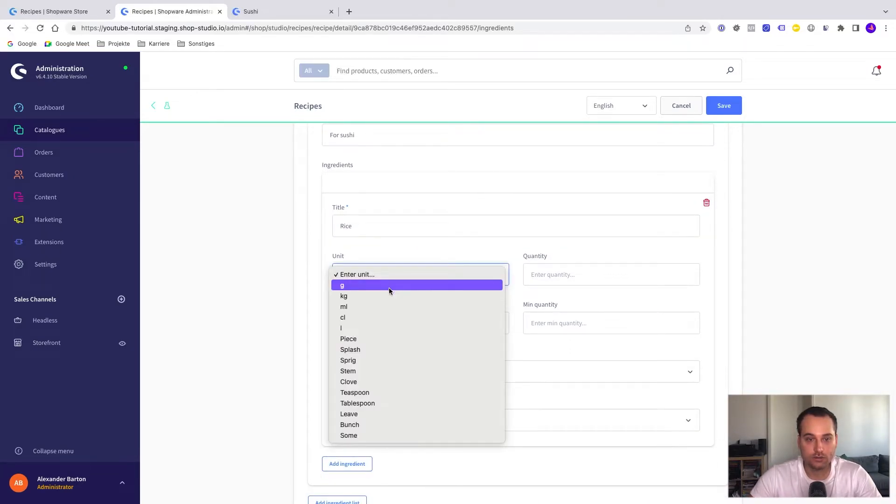
pyautogui.click(390, 287)
pyautogui.click(566, 274)
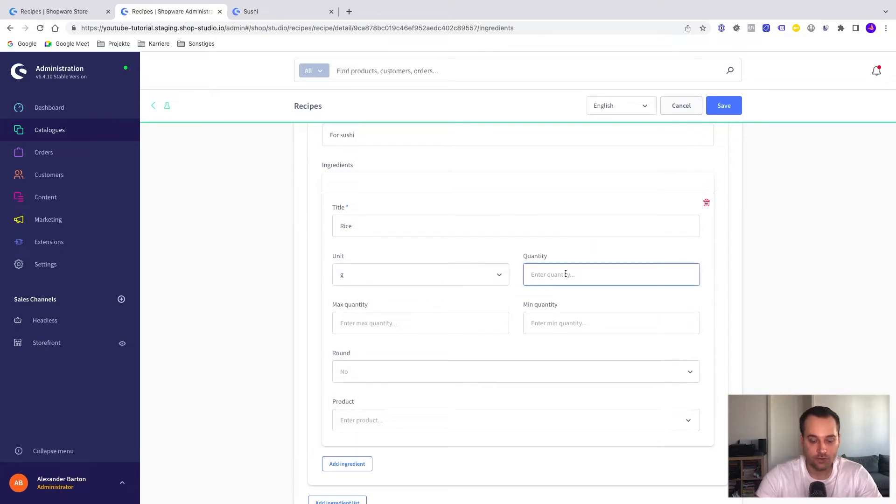
pyautogui.write('100')
pyautogui.press('BackSpace')
pyautogui.press('BackSpace')
pyautogui.press('BackSpace')
pyautogui.write('50')
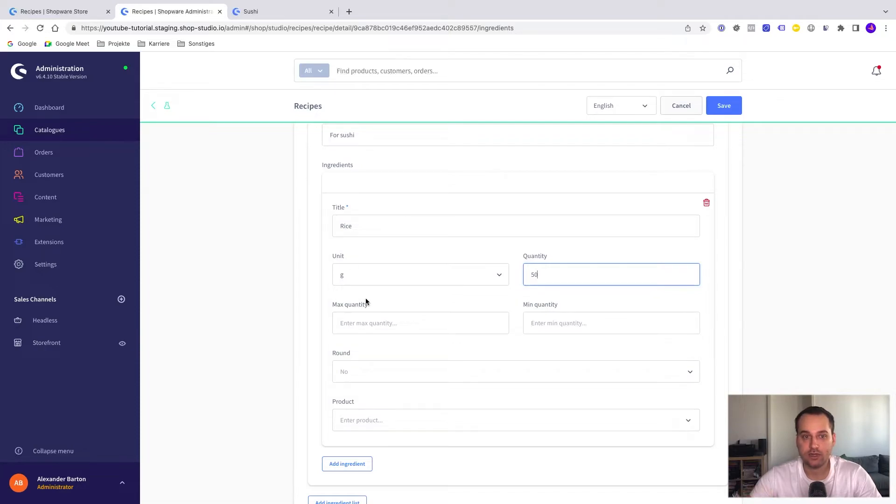
# Check the rounding options for the Rice ingredient and assign Main product as its linked product.
pyautogui.scroll(1, 392, 276)
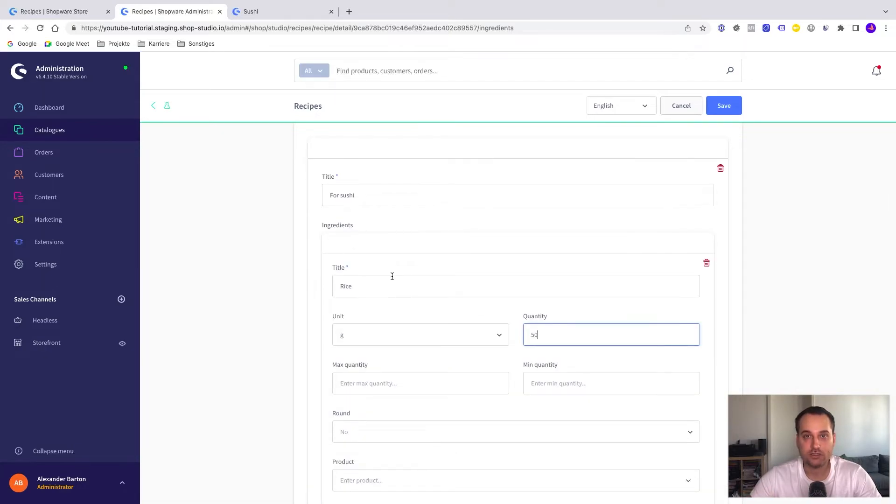
pyautogui.scroll(-1, 392, 276)
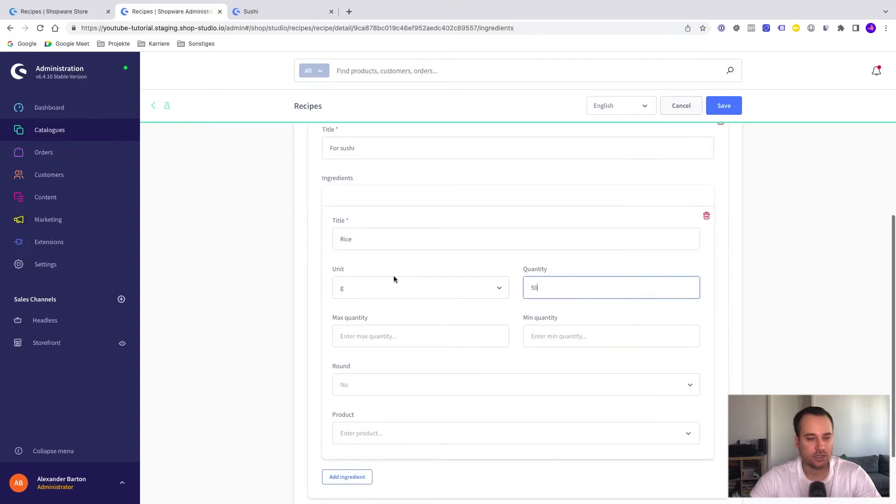
pyautogui.click(396, 390)
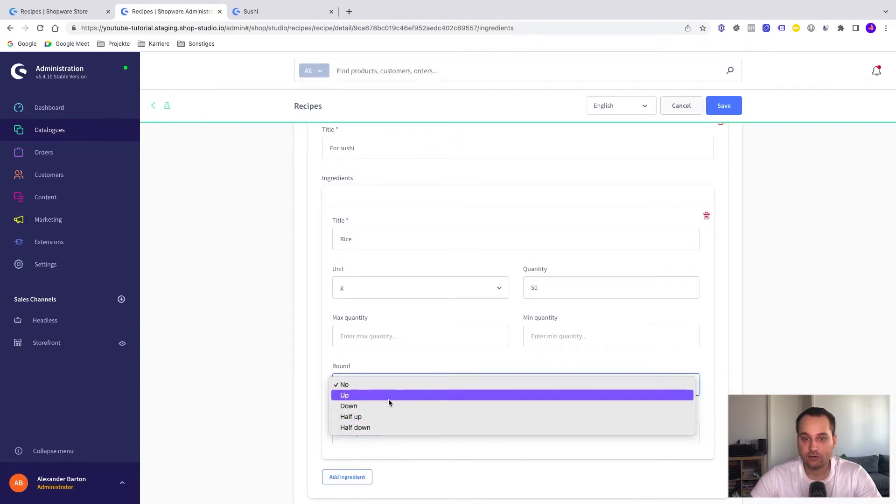
pyautogui.click(395, 363)
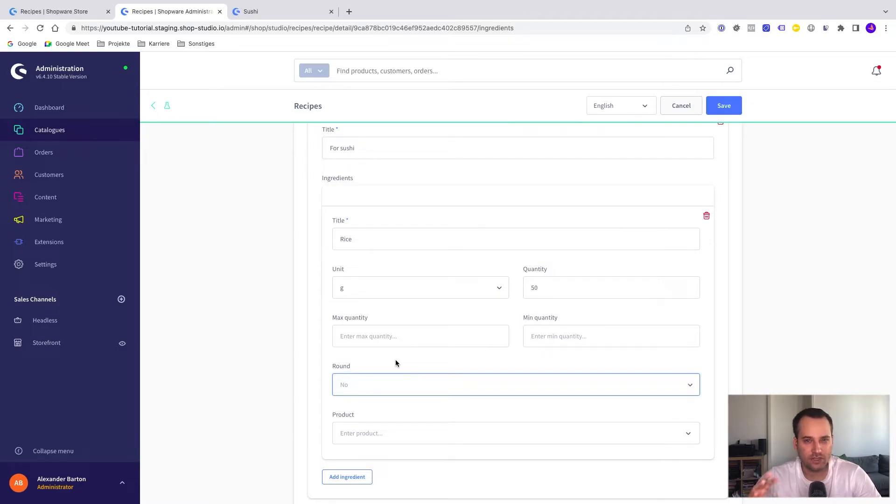
pyautogui.click(377, 432)
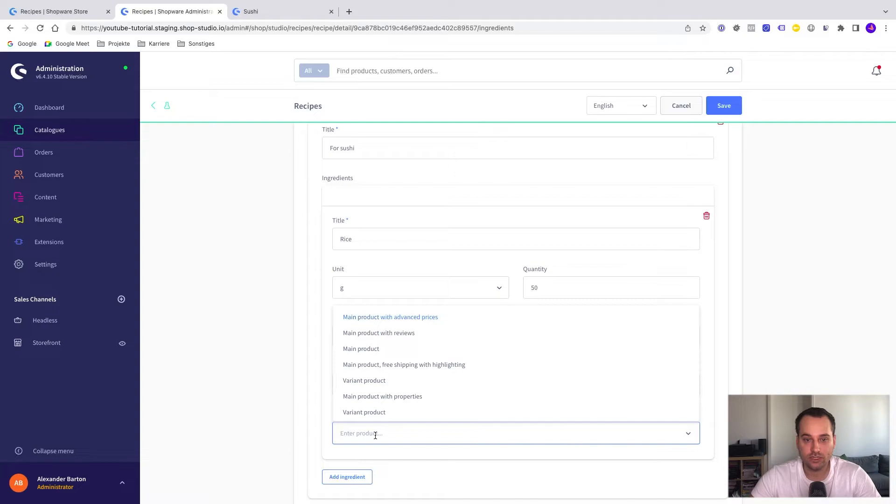
pyautogui.click(377, 355)
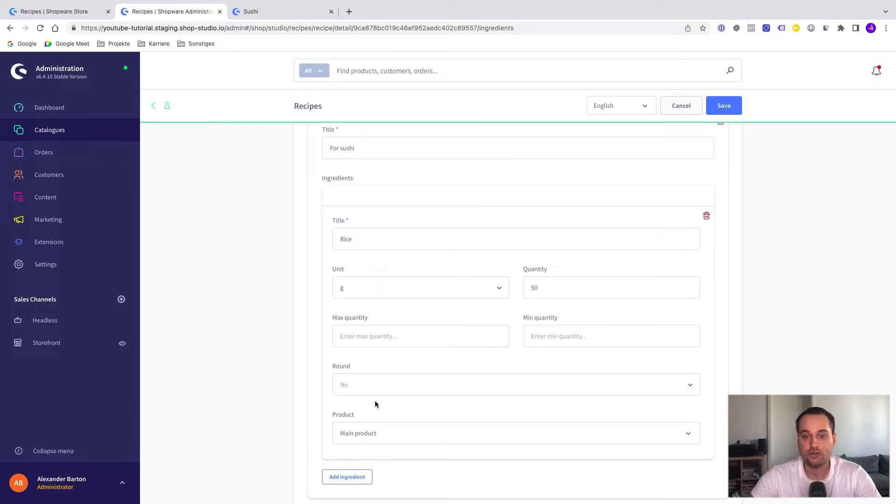
# Add two preparations titled "Before" and "After" to the Sushi recipe and save them.
pyautogui.scroll(5, 419, 431)
pyautogui.click(405, 151)
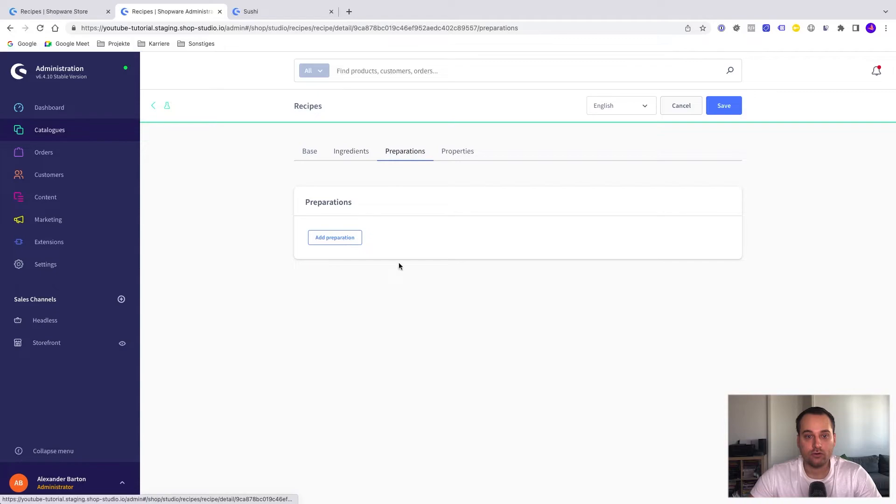
pyautogui.click(350, 238)
pyautogui.click(360, 297)
pyautogui.write('Before')
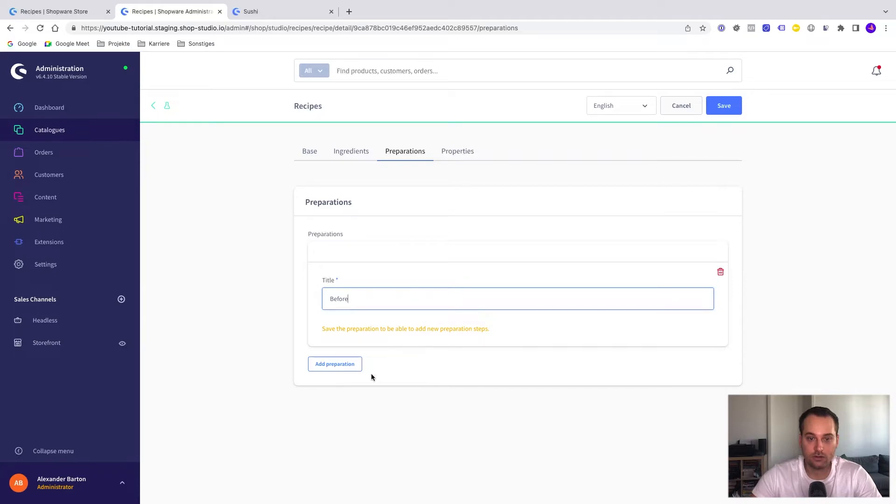
pyautogui.click(338, 368)
pyautogui.click(341, 413)
pyautogui.write('After')
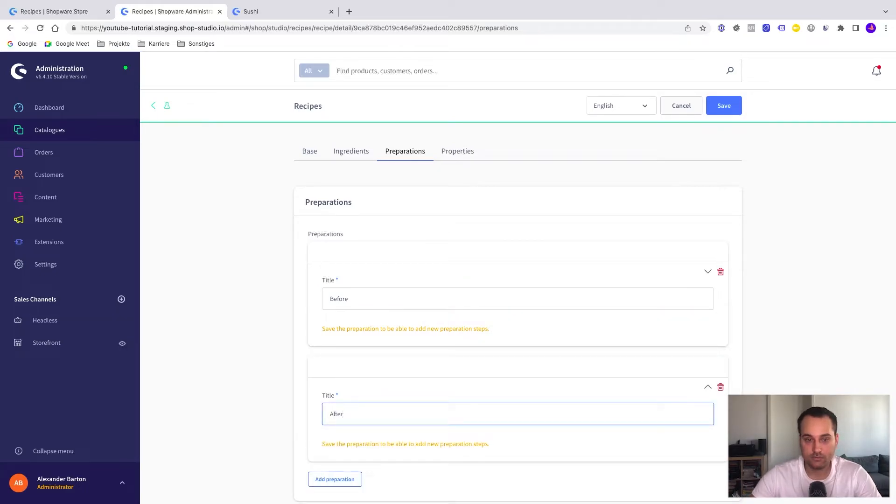
pyautogui.click(724, 106)
# Check the recipe's property assignment, return to its base data and save the Sushi recipe.
pyautogui.click(455, 151)
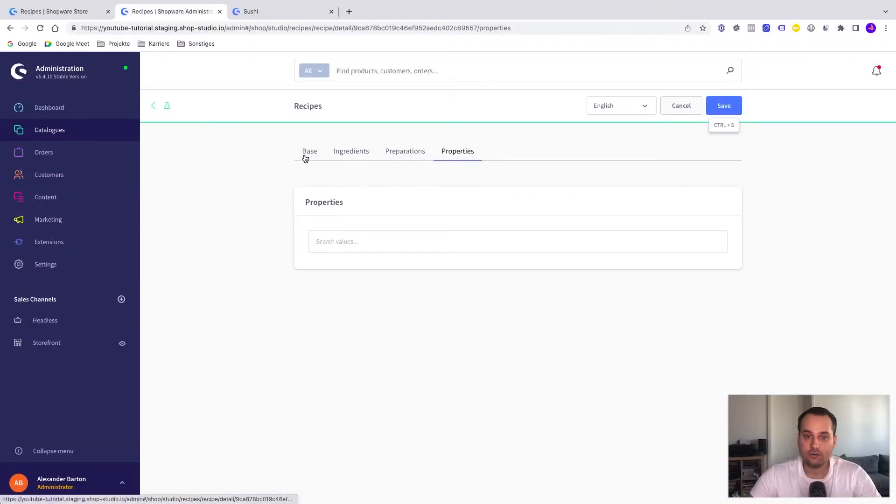
pyautogui.click(305, 154)
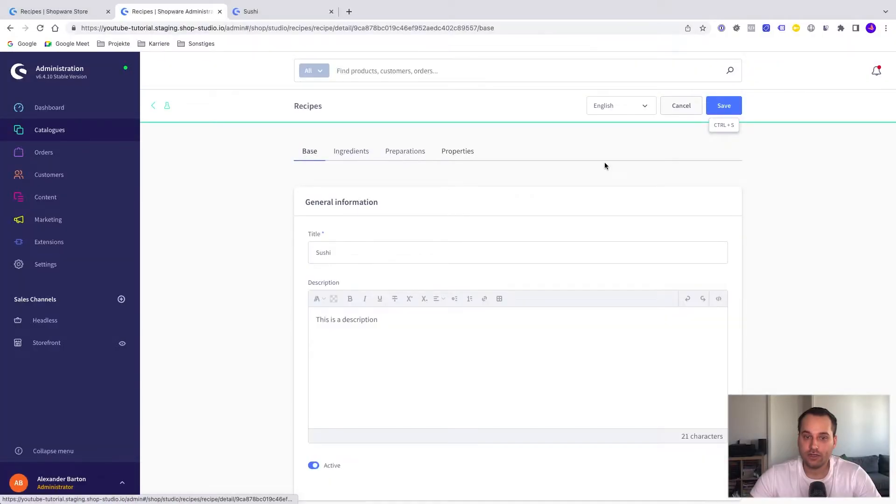
pyautogui.click(724, 110)
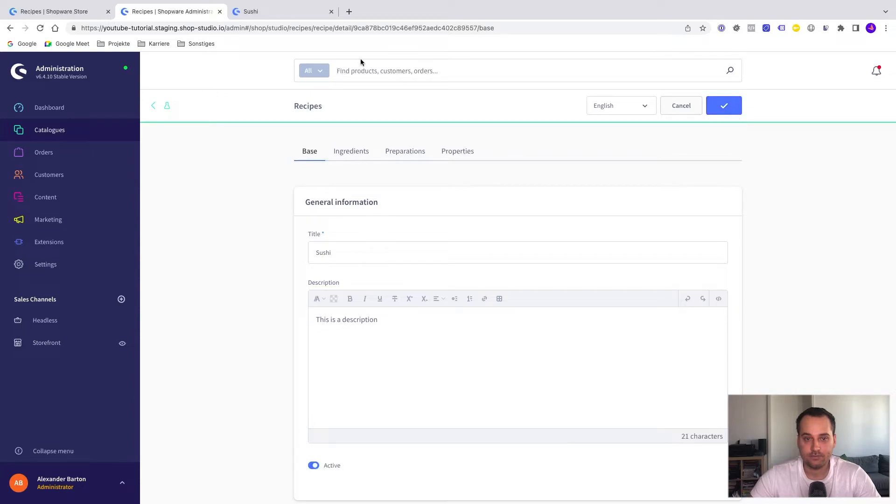
# Open the storefront's Recipes category and test the Difficulty filter with Medium and Easy, clearing each choice again.
pyautogui.click(273, 10)
pyautogui.click(362, 101)
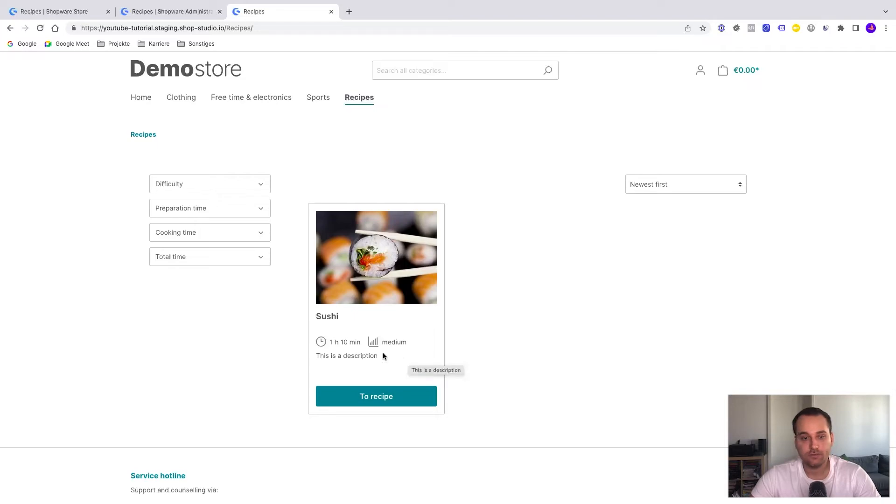
pyautogui.click(219, 185)
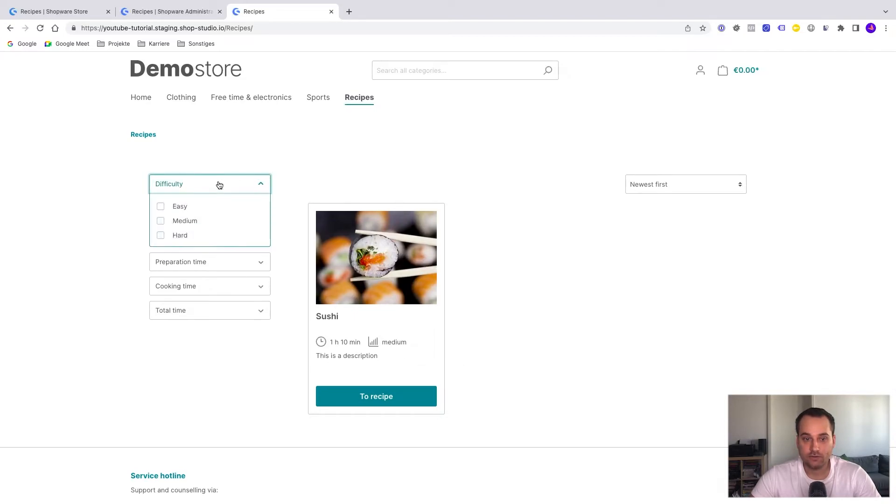
pyautogui.click(160, 222)
pyautogui.click(161, 221)
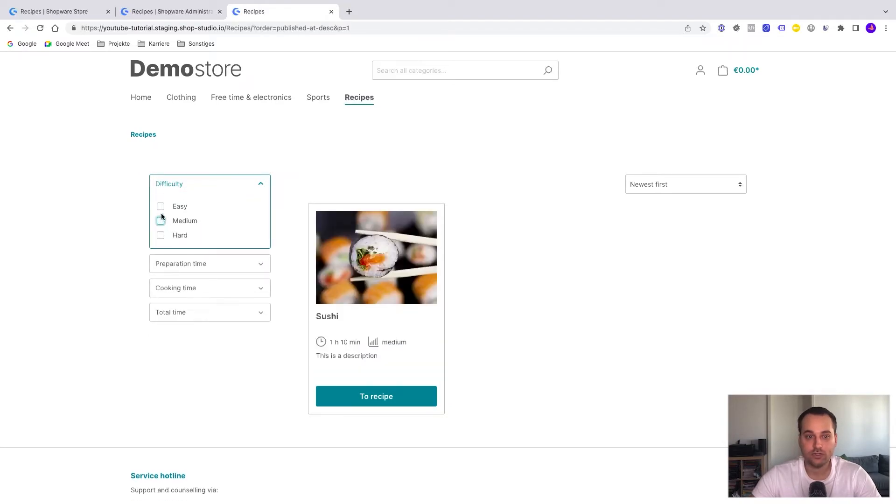
pyautogui.click(161, 206)
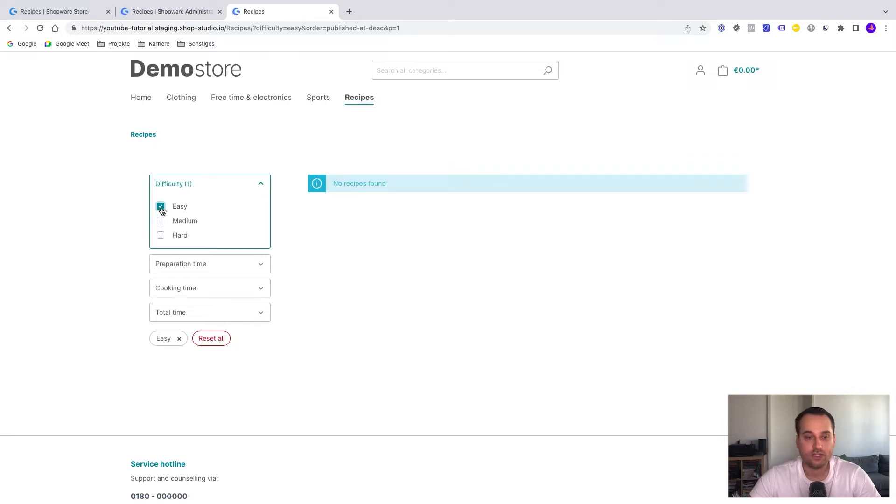
pyautogui.click(161, 207)
# Expand the Total time, Cooking time and Preparation time filters to view their minimum and maximum fields.
pyautogui.click(222, 313)
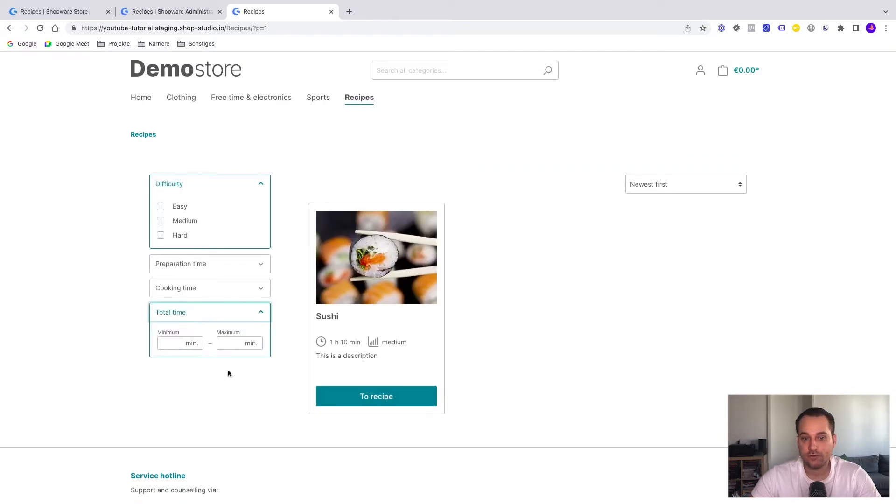
pyautogui.click(216, 290)
pyautogui.click(226, 262)
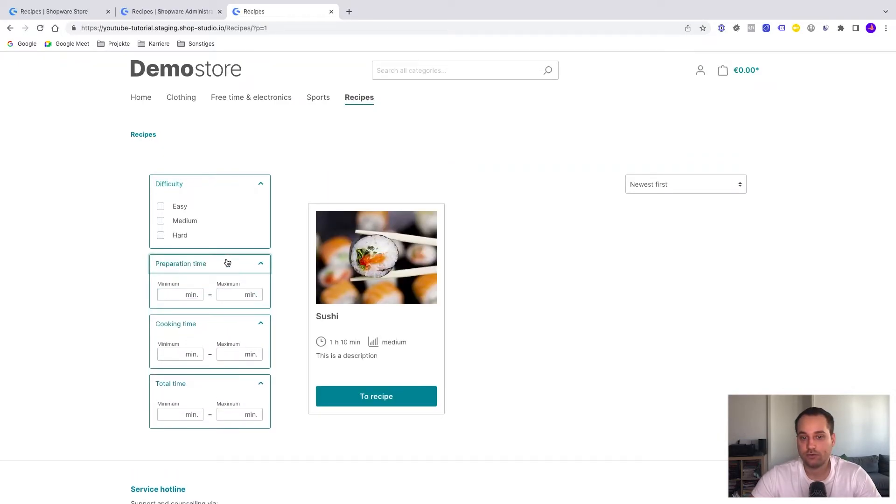
# Open the Sushi recipe from the listing, view the product linked to the Rice ingredient and return to the recipe.
pyautogui.click(373, 403)
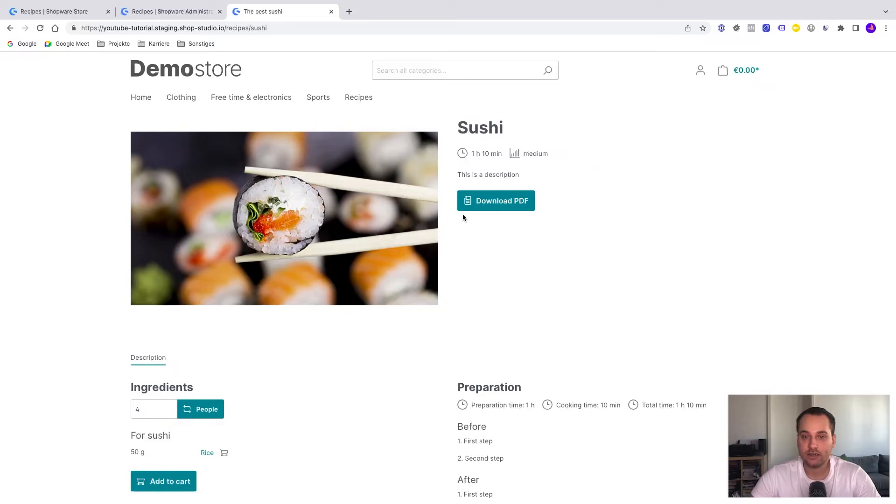
pyautogui.scroll(-2, 483, 292)
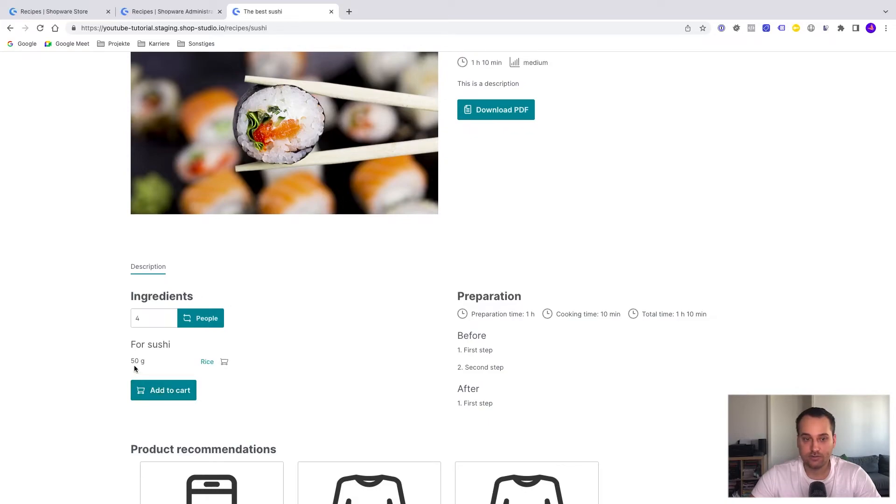
pyautogui.click(207, 362)
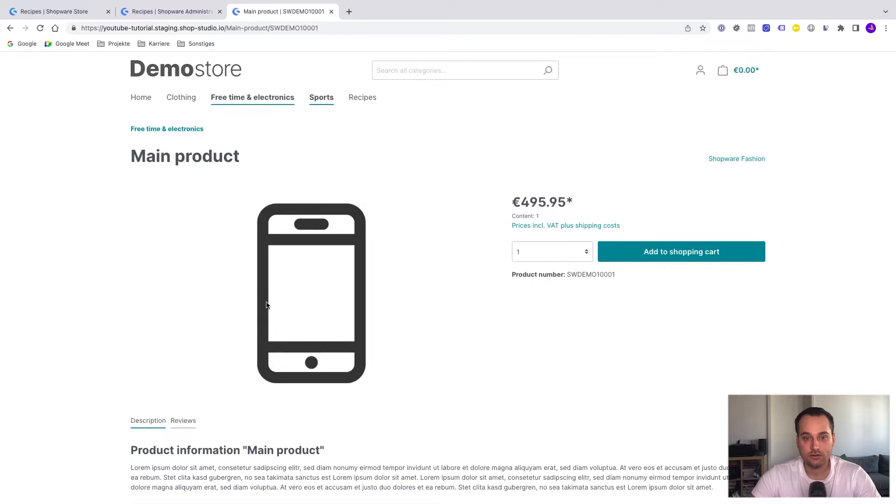
pyautogui.click(10, 28)
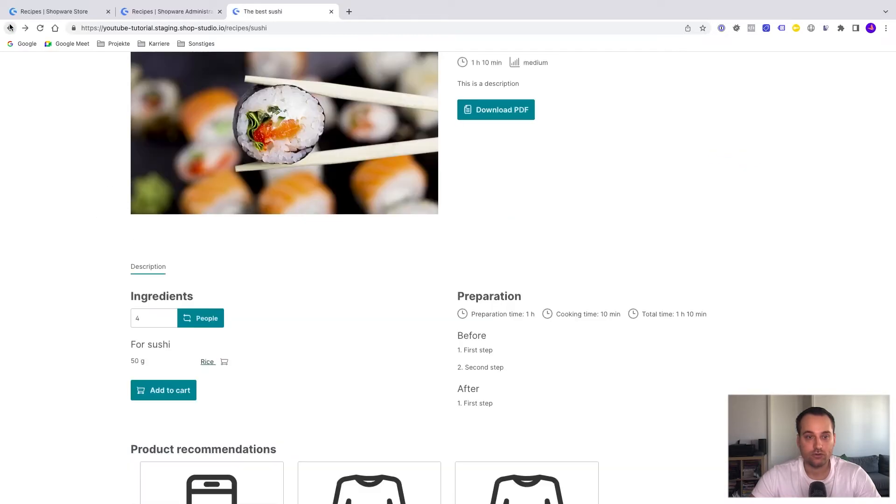
# Examine the Sushi page's people count field, preparation steps, product recommendations and PDF download option.
pyautogui.click(135, 318)
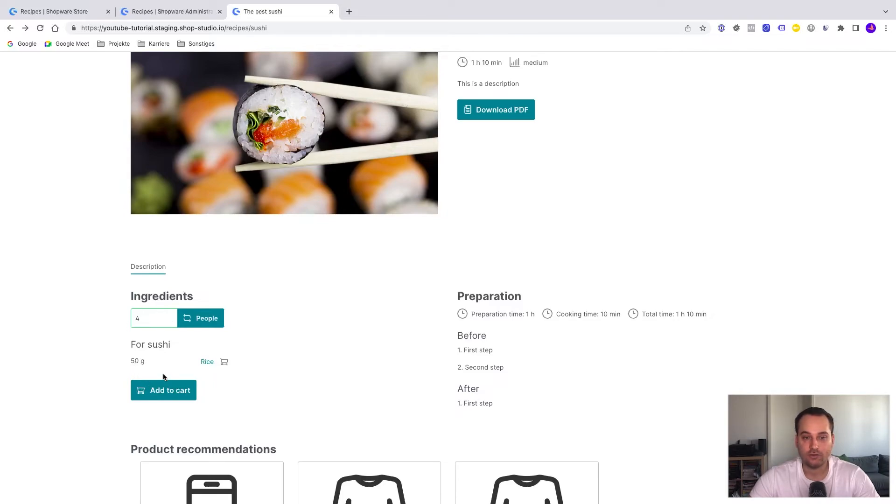
pyautogui.scroll(-1, 368, 303)
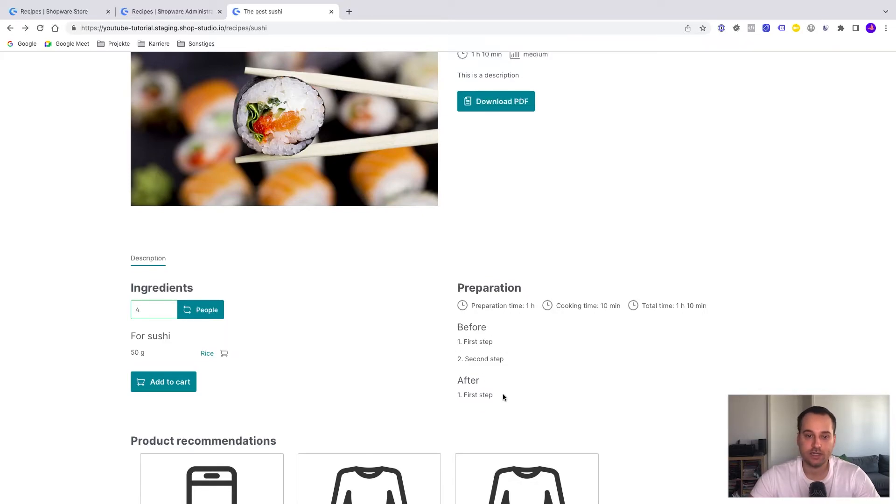
pyautogui.scroll(-3, 502, 394)
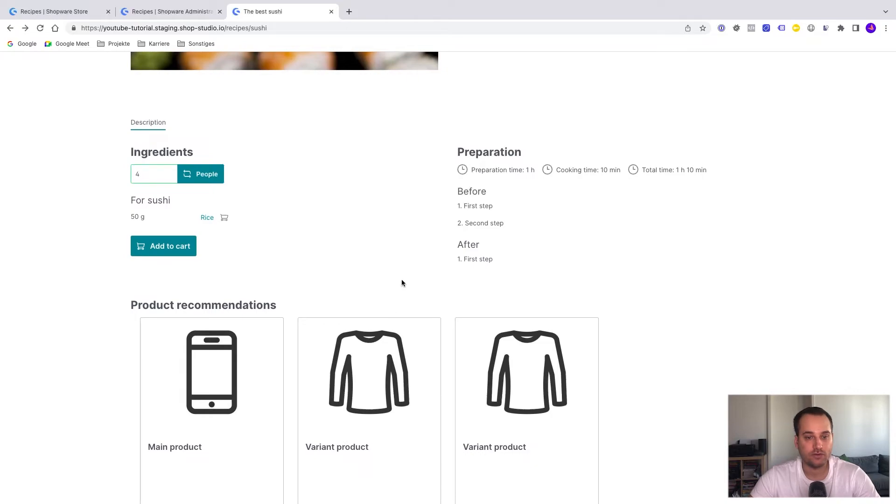
pyautogui.scroll(5, 410, 263)
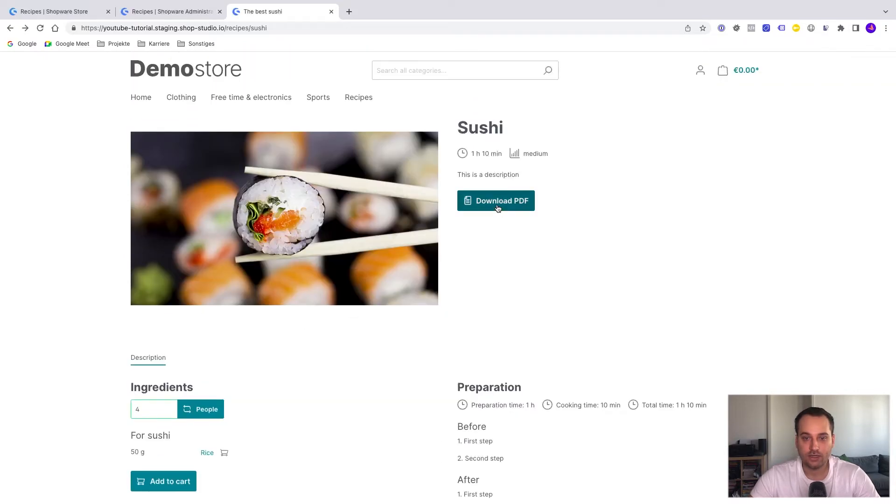
# Download the Sushi recipe as a PDF and look through the opened file.
pyautogui.click(498, 208)
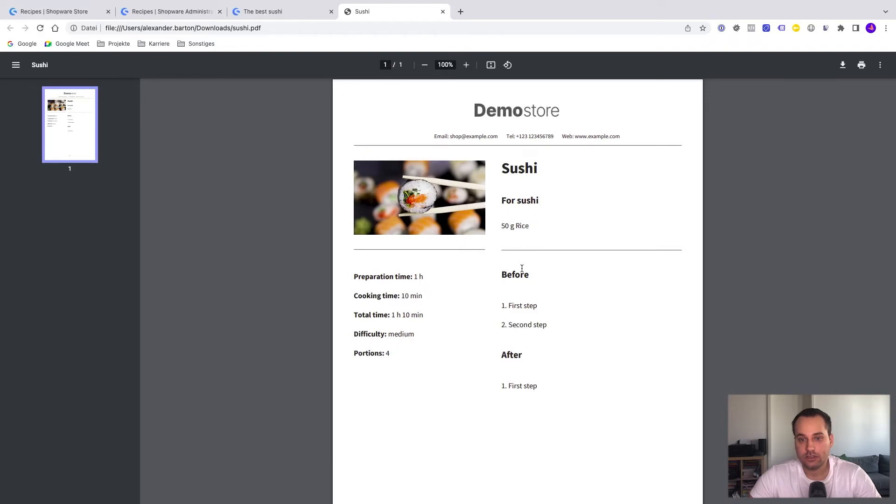
pyautogui.scroll(-3, 551, 318)
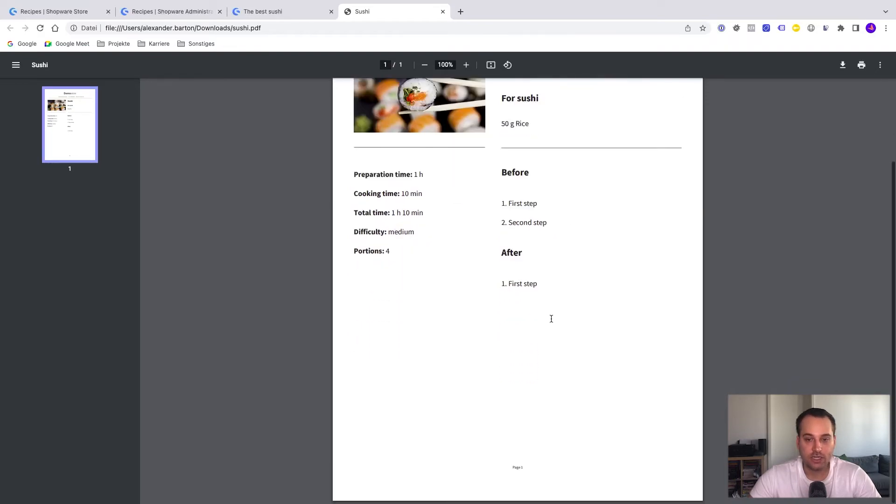
pyautogui.scroll(3, 552, 318)
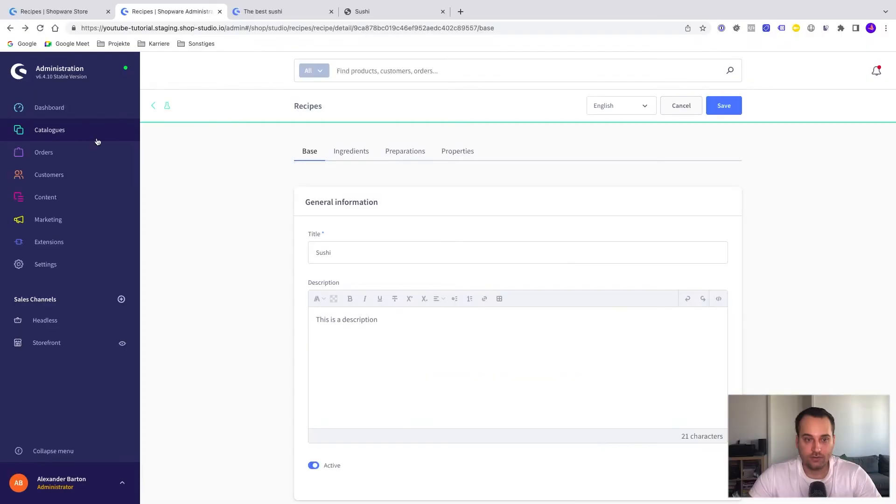
# Open the Recipes extension's configuration from the administration's installed extensions and go through its filter settings.
pyautogui.moveTo(45, 240)
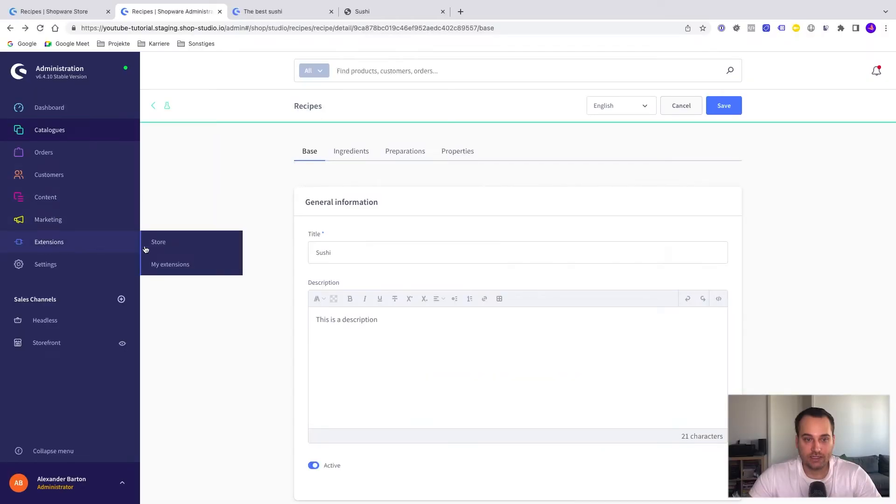
pyautogui.click(156, 265)
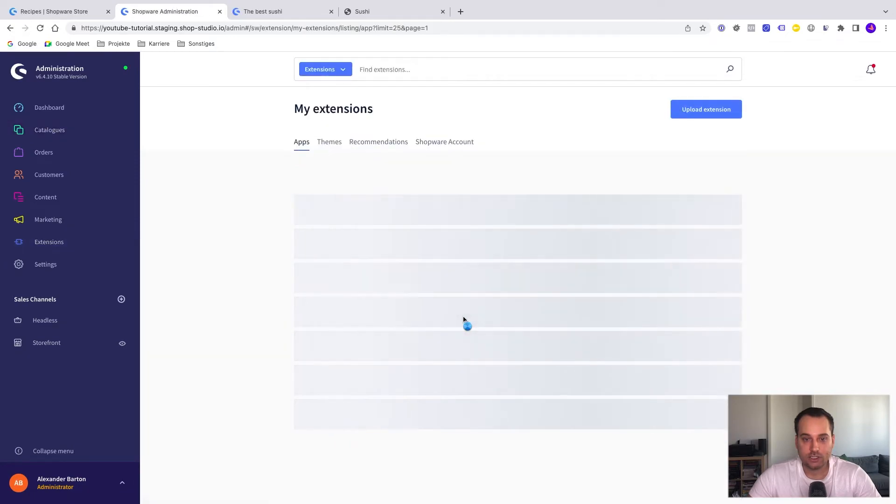
pyautogui.scroll(-3, 463, 317)
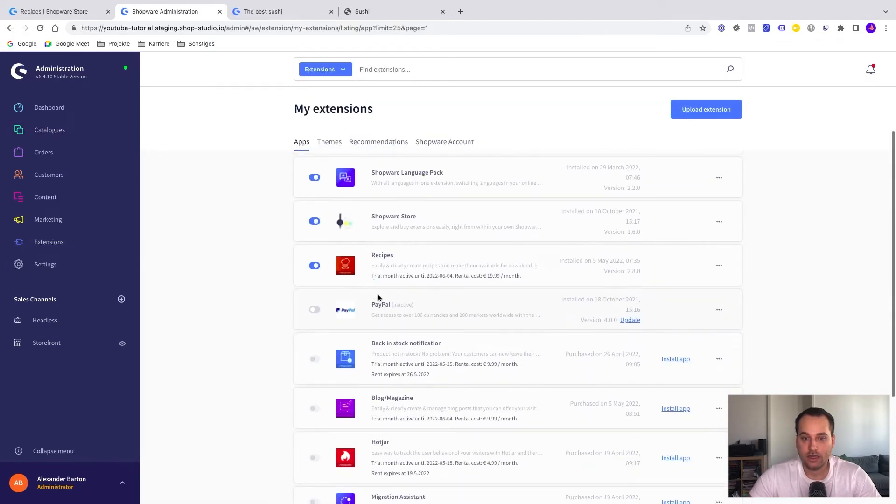
pyautogui.click(718, 266)
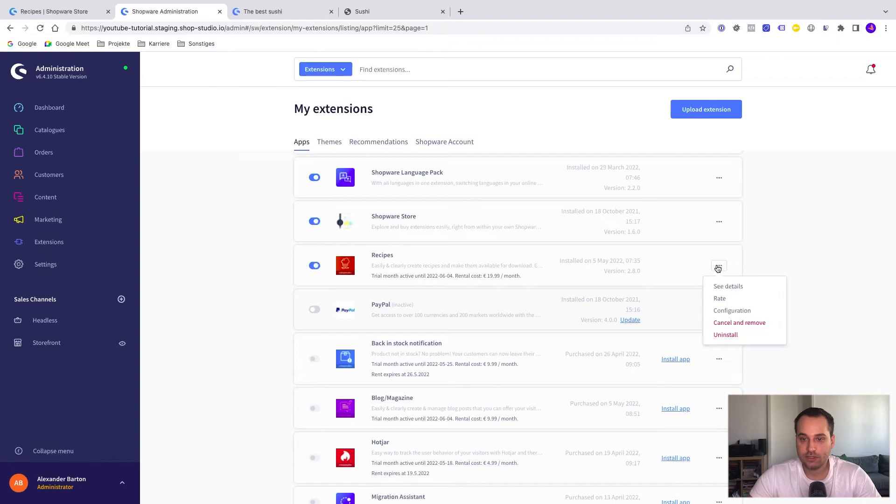
pyautogui.click(737, 313)
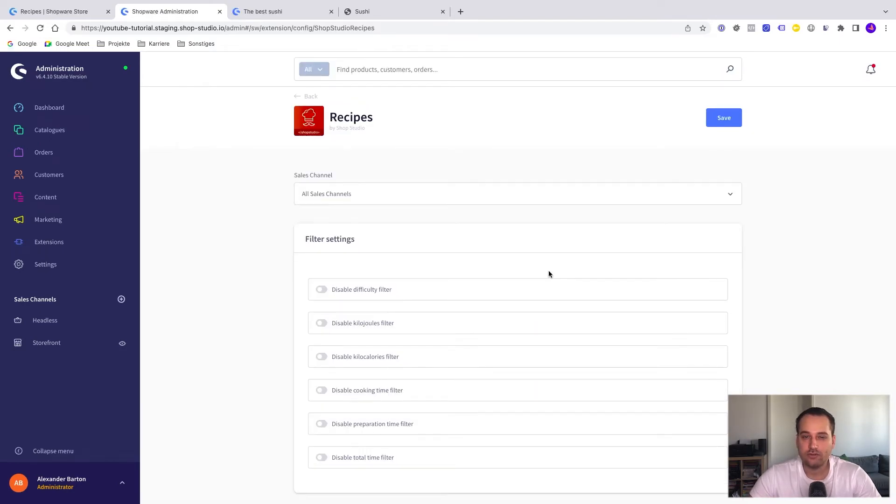
pyautogui.scroll(-3, 402, 318)
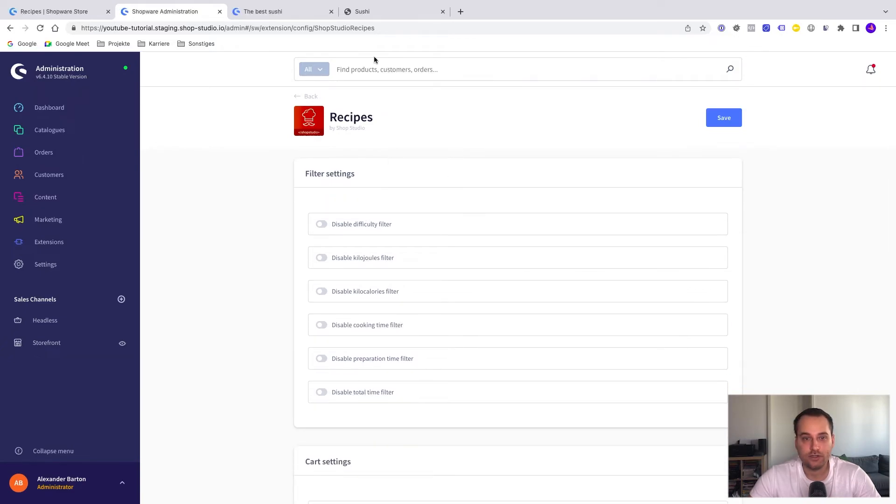
# Disable the difficulty filter in the Recipes configuration, save it, and compare the storefront's Recipes listing before and after.
pyautogui.click(290, 13)
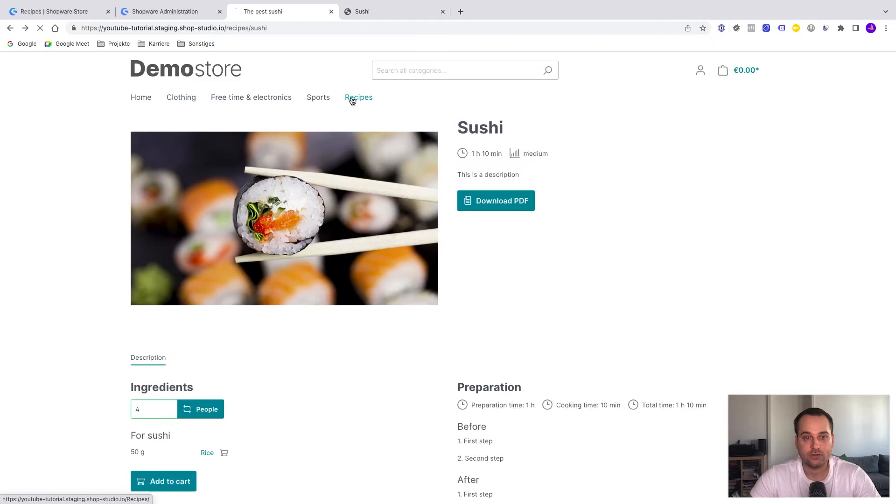
pyautogui.click(351, 98)
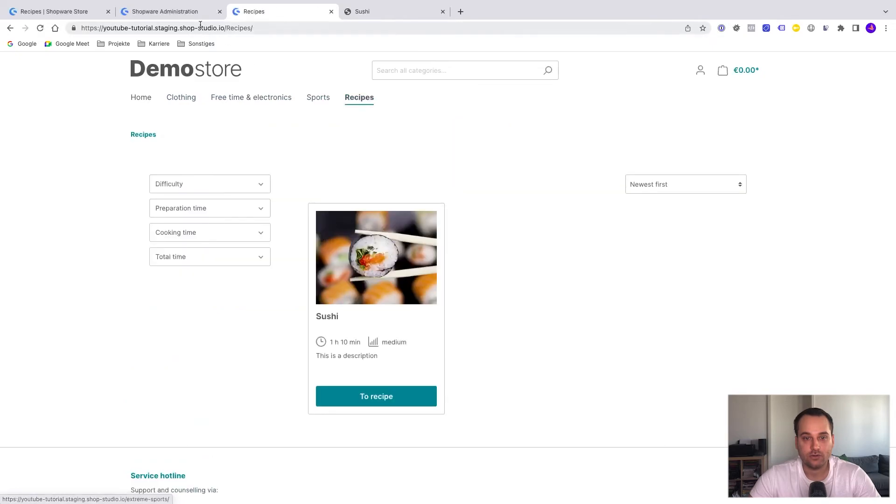
pyautogui.click(167, 11)
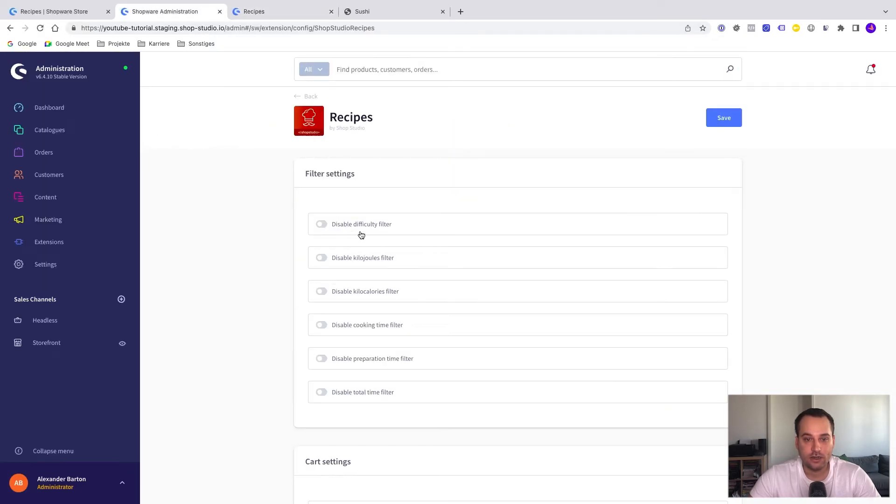
pyautogui.click(322, 228)
pyautogui.click(723, 119)
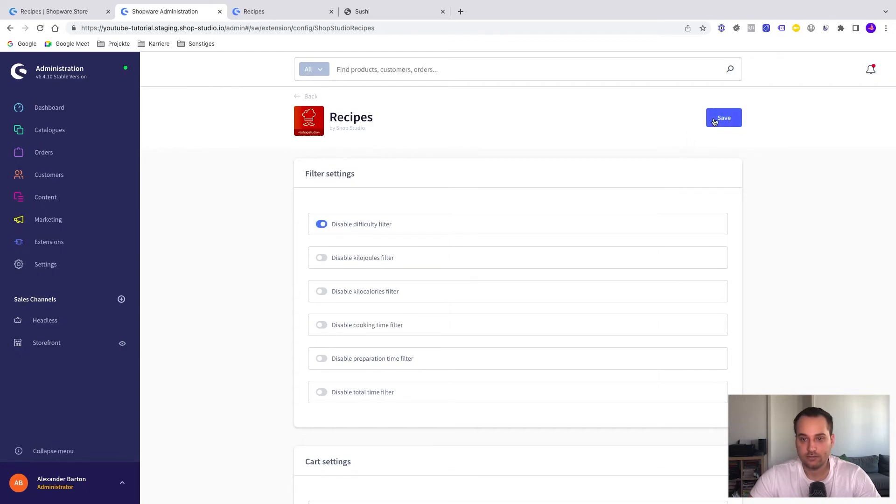
pyautogui.click(276, 13)
pyautogui.press('super+r')
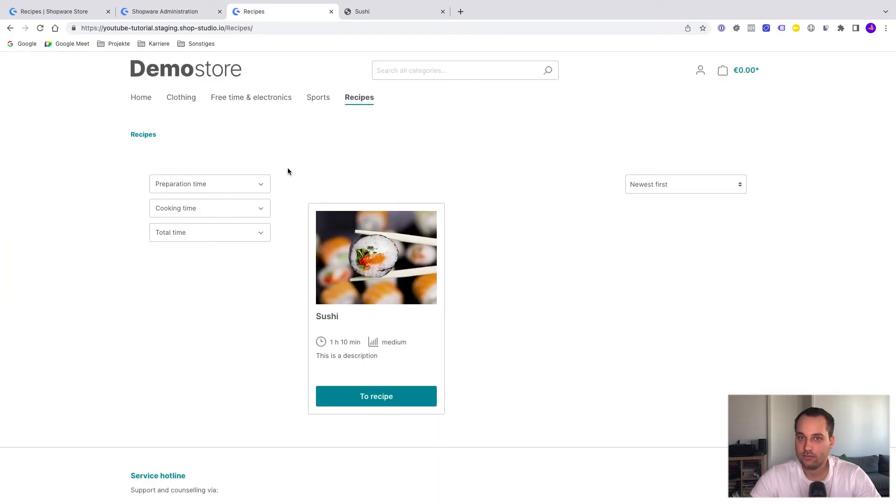
# Disable the "add ingredient to cart" and "add all ingredients to cart" buttons, save, and check the Sushi page in the storefront.
pyautogui.click(181, 11)
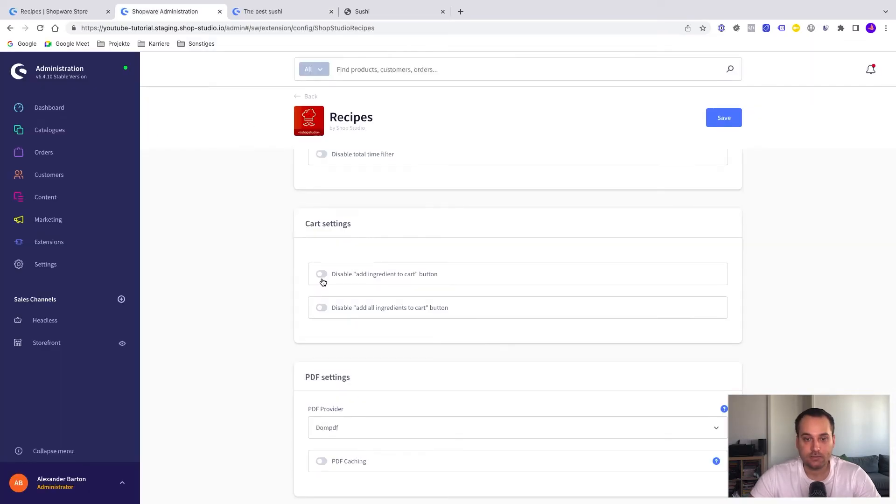
pyautogui.click(321, 275)
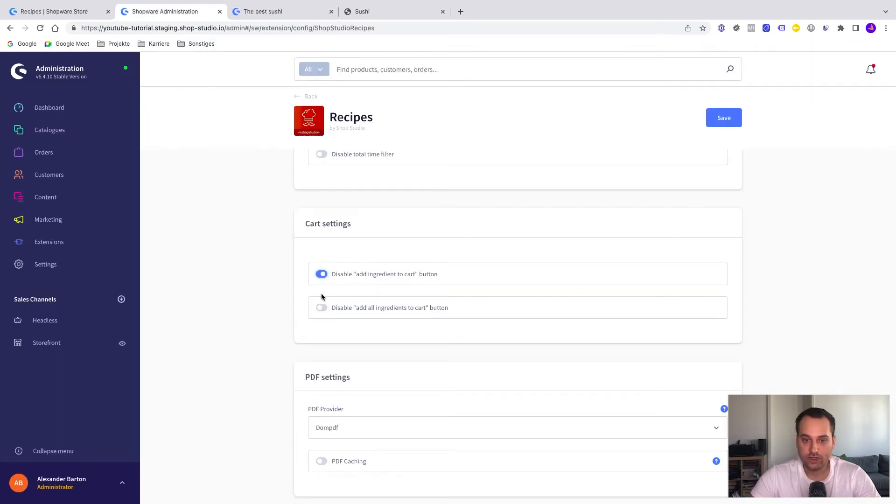
pyautogui.click(322, 307)
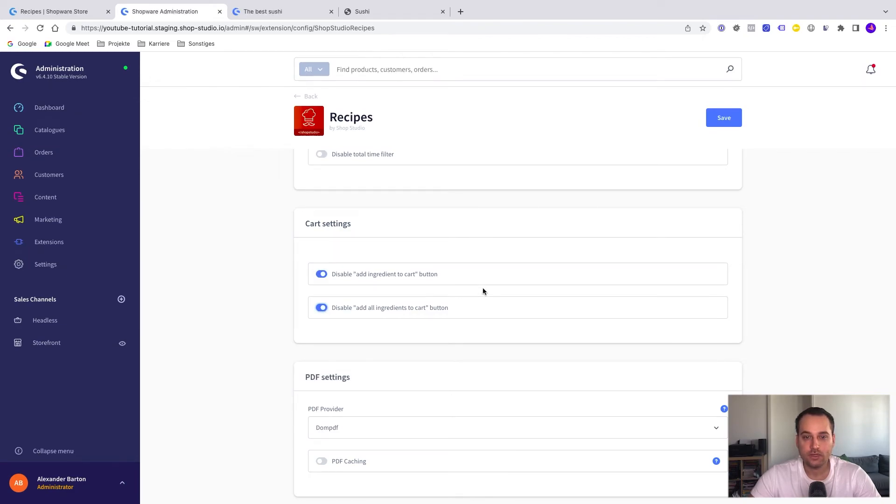
pyautogui.click(724, 118)
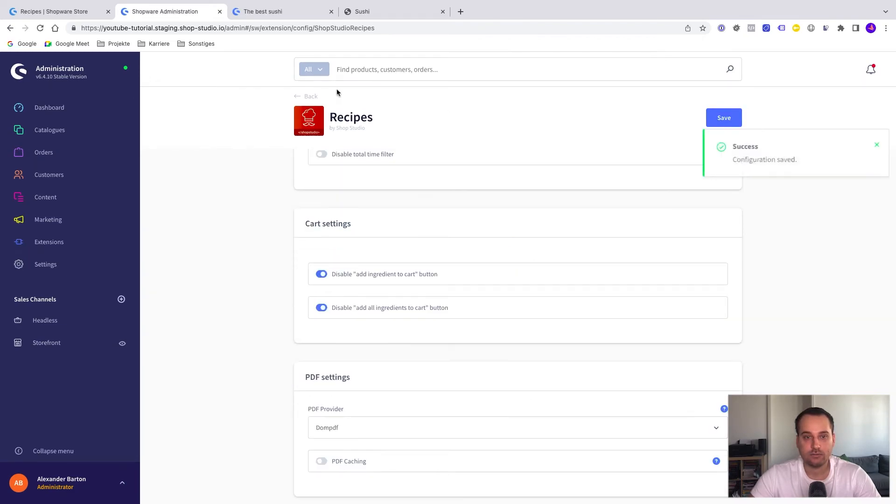
pyautogui.click(262, 11)
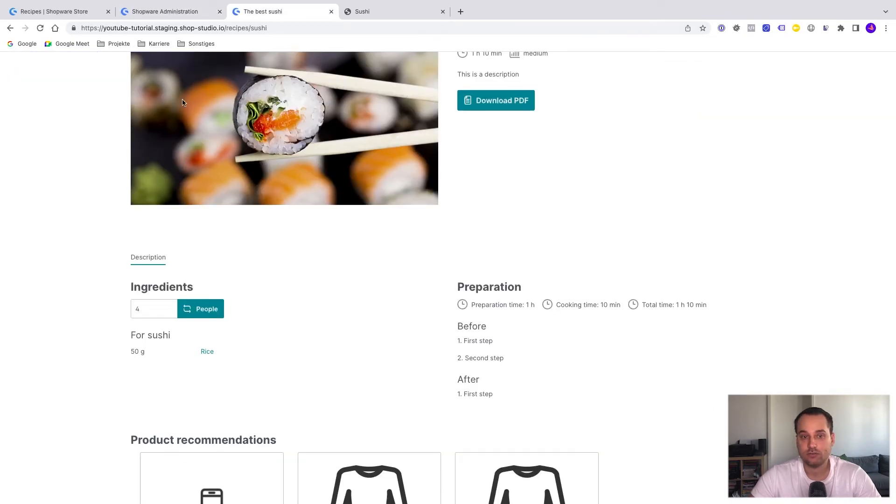
# Review the Sushi PDF again and change the PDF provider in the Recipes configuration to Pdfcrowd.
pyautogui.click(179, 13)
pyautogui.scroll(-5, 245, 280)
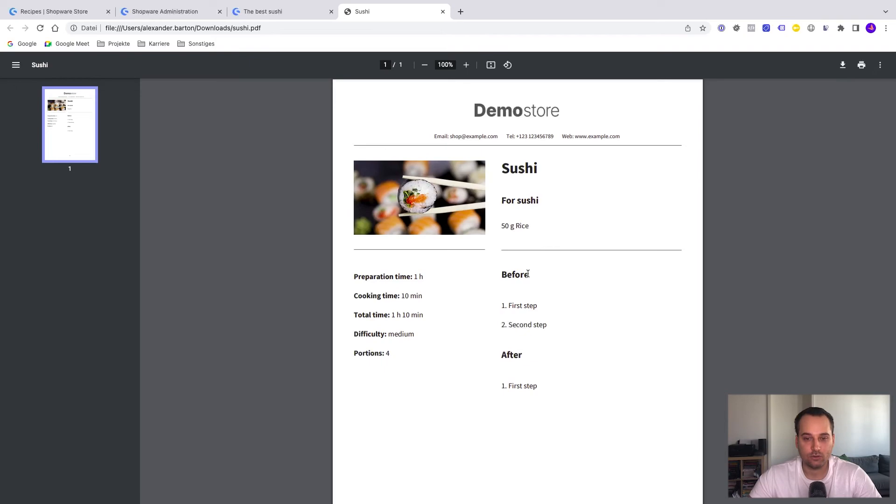
pyautogui.click(176, 15)
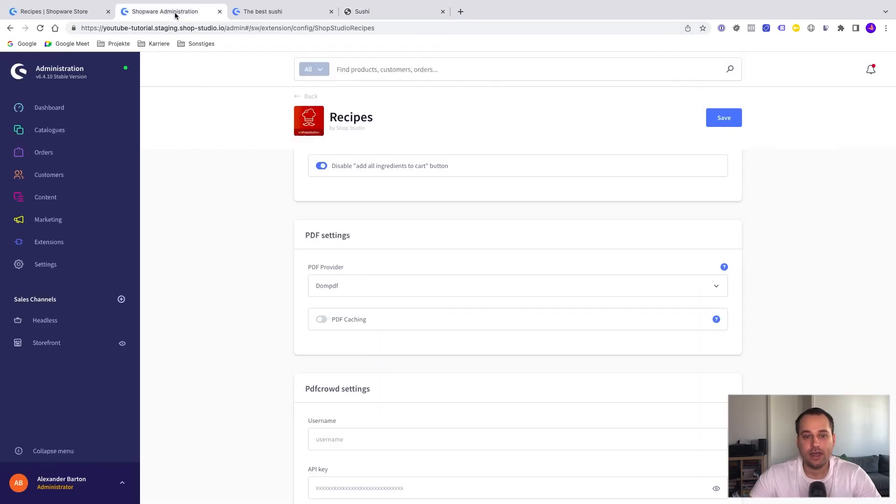
pyautogui.click(352, 288)
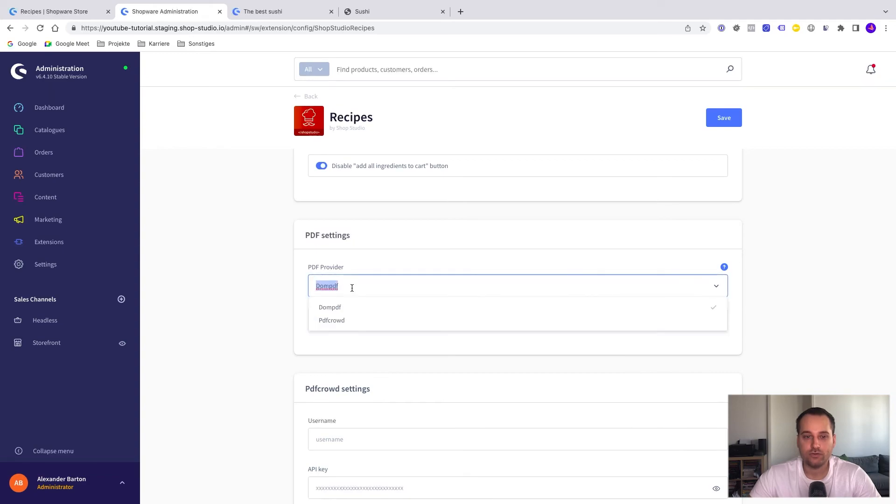
pyautogui.click(342, 321)
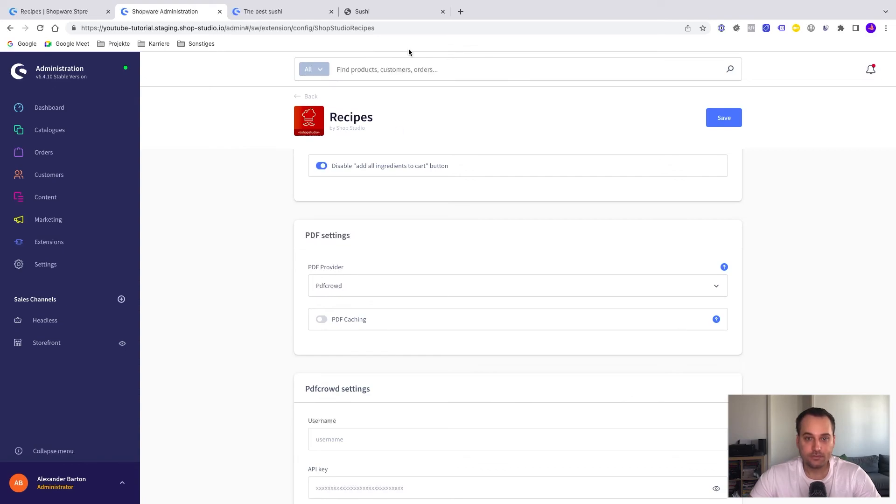
# Revisit the Sushi PDF and its storefront page, and view the PDF Caching option and Pdfcrowd credential fields in the configuration.
pyautogui.click(404, 13)
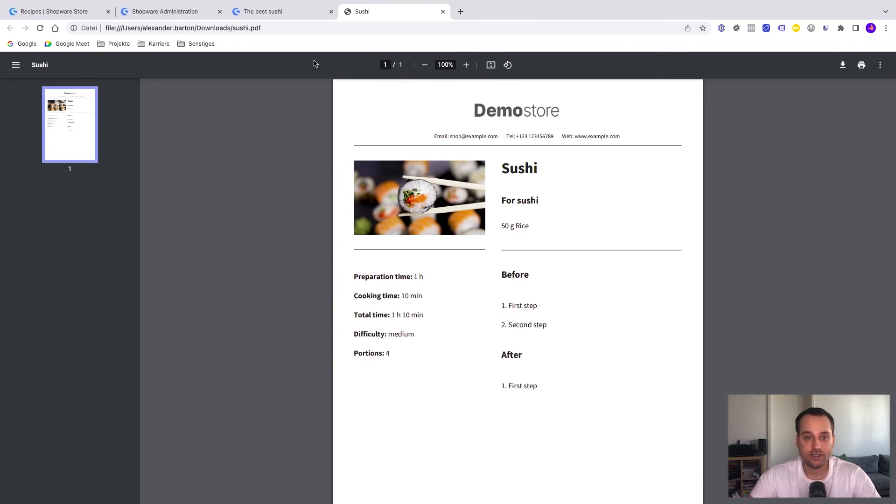
pyautogui.click(301, 12)
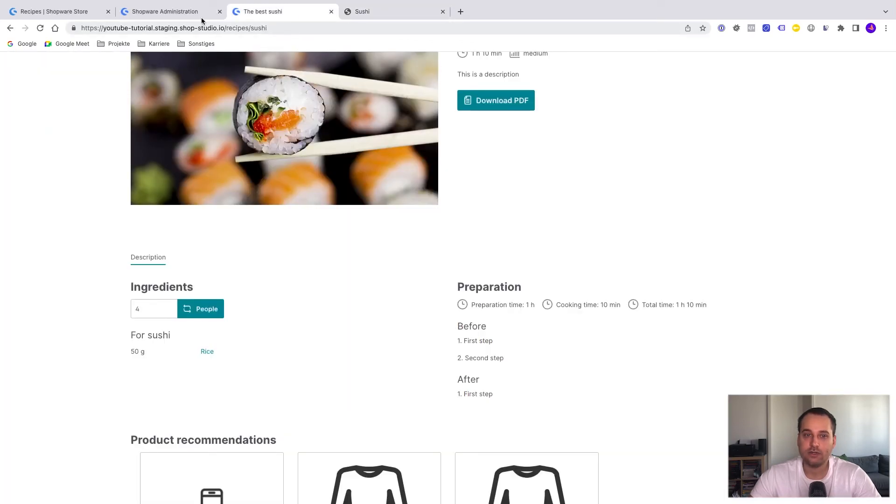
pyautogui.click(189, 12)
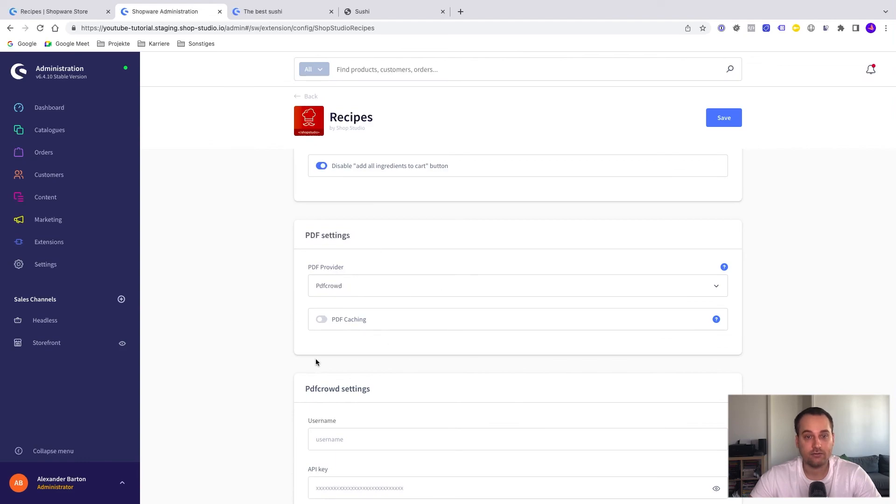
pyautogui.scroll(-1, 316, 361)
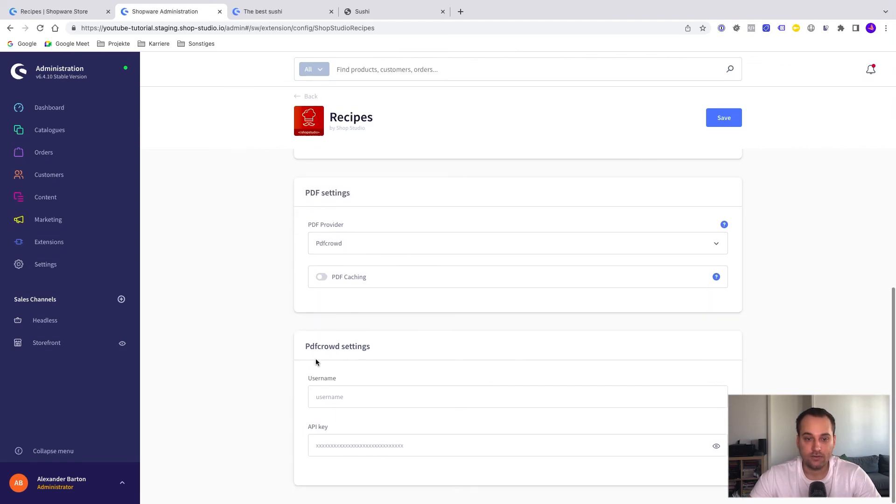